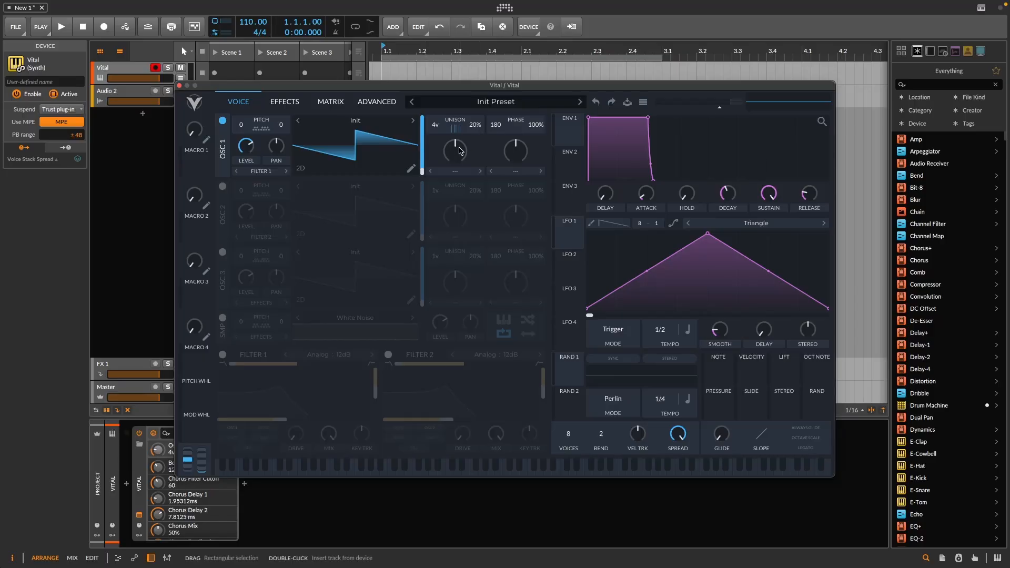
Set oscillator 1's phase randomization to 0% and its unison detune to 14%.
left_click_drag(539, 127, 537, 519)
left_click_drag(478, 131, 478, 137)
Modulate oscillator 1's unison detune subtly with LFO 1 and set the LFO 1 tempo to 1/1.
left_click_drag(569, 236, 474, 141)
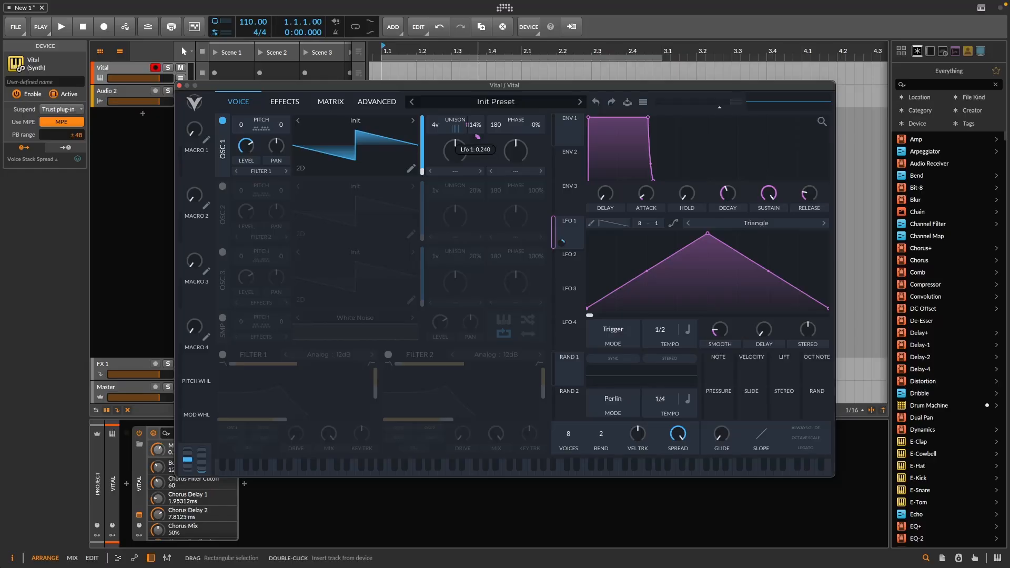
left_click(330, 102)
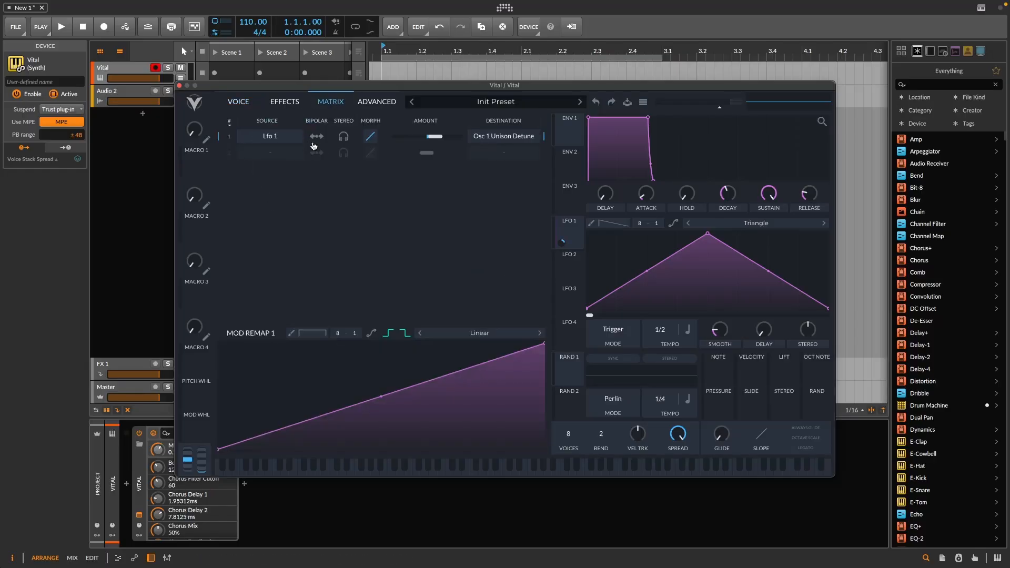
left_click(253, 99)
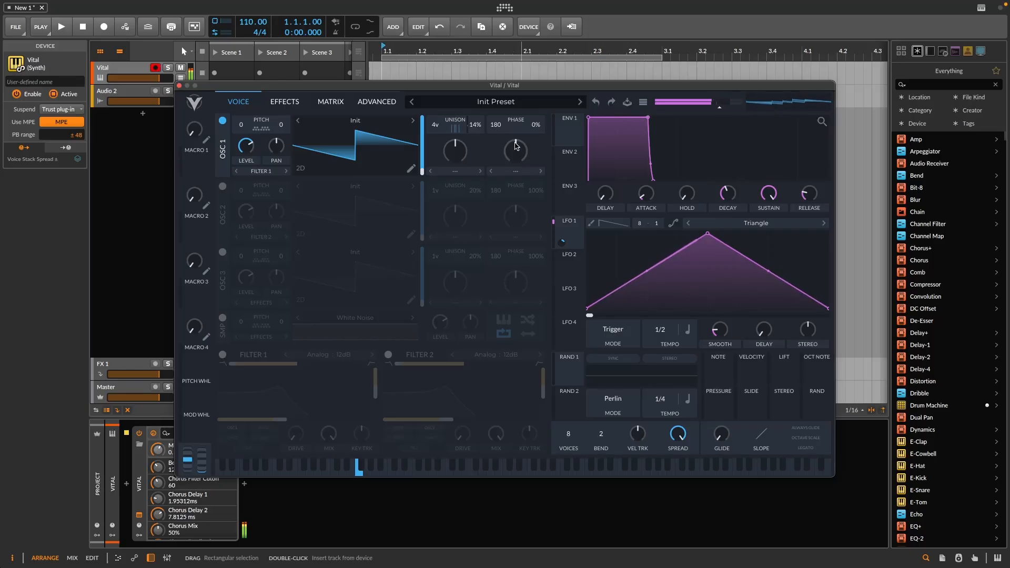
left_click_drag(562, 243, 477, 167)
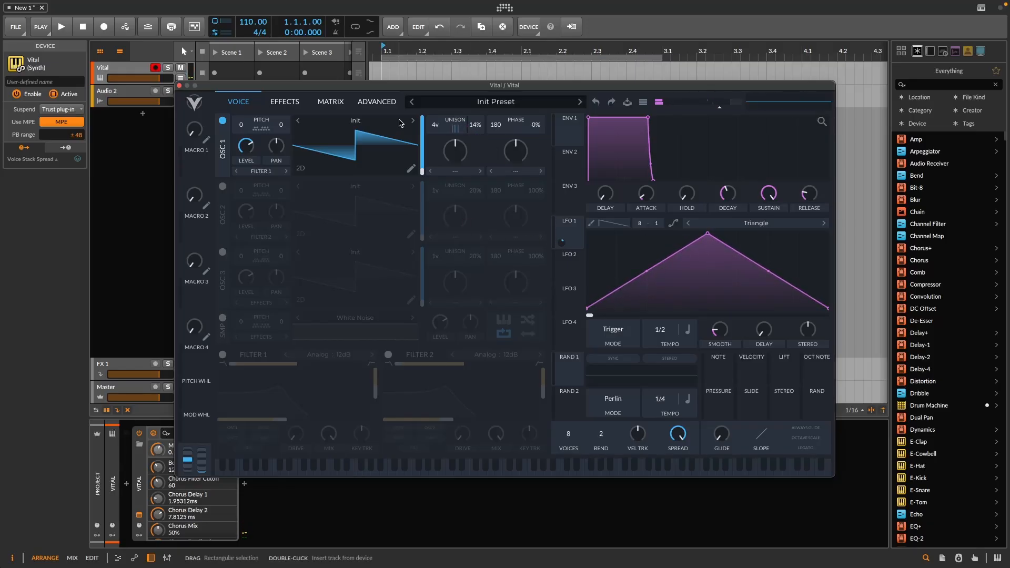
left_click(662, 335)
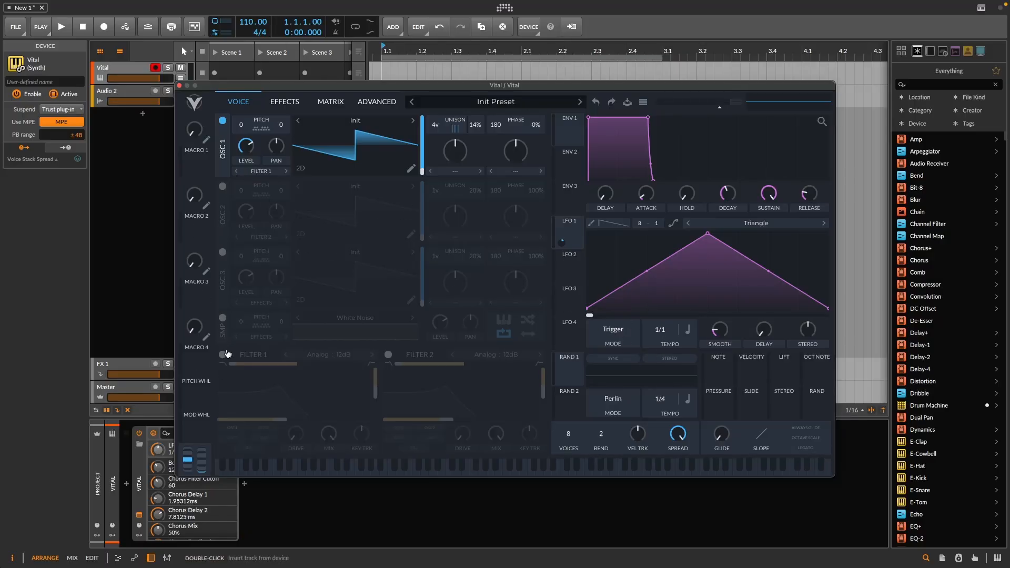
Enable the Chorus effect at about 19.5% mix and modulate the mix with LFO 1 at a 2/1 tempo.
left_click(284, 102)
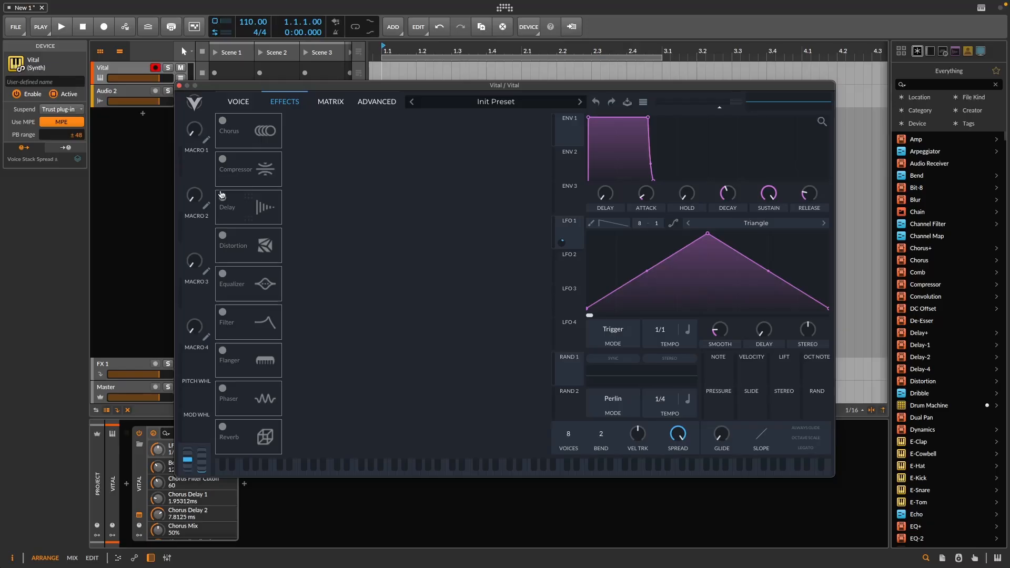
left_click(223, 121)
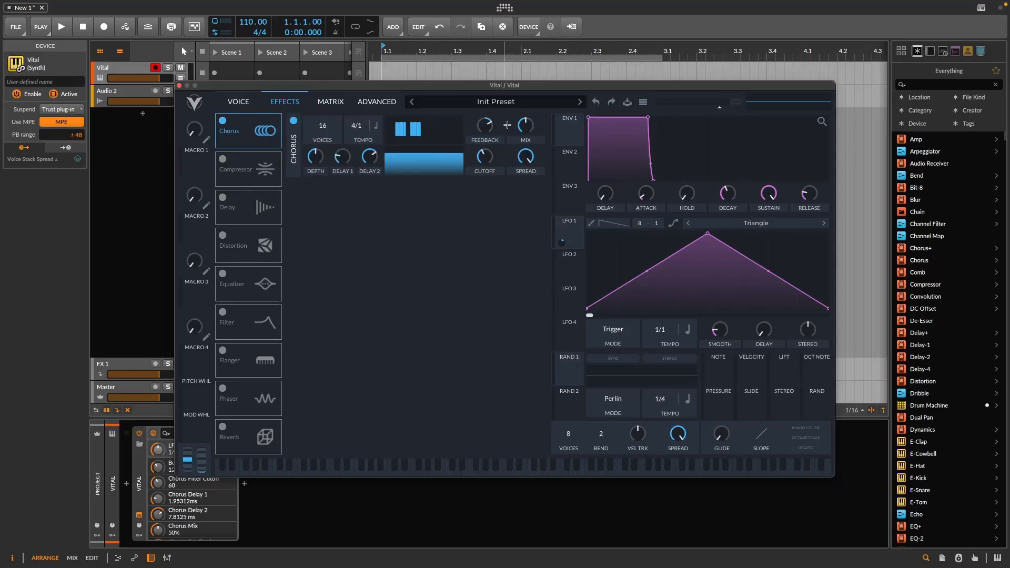
left_click_drag(526, 126, 525, 140)
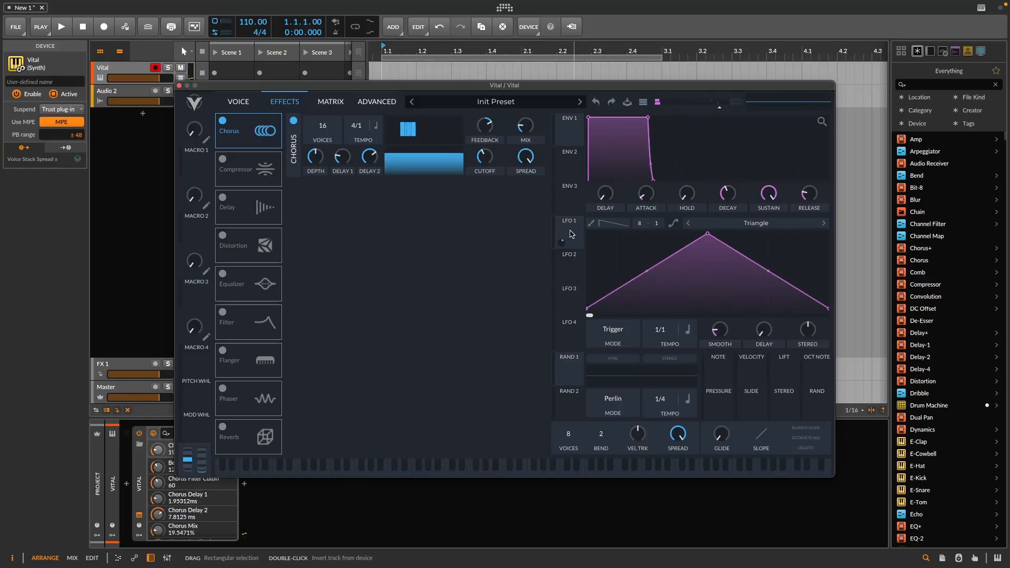
left_click_drag(562, 242, 526, 139)
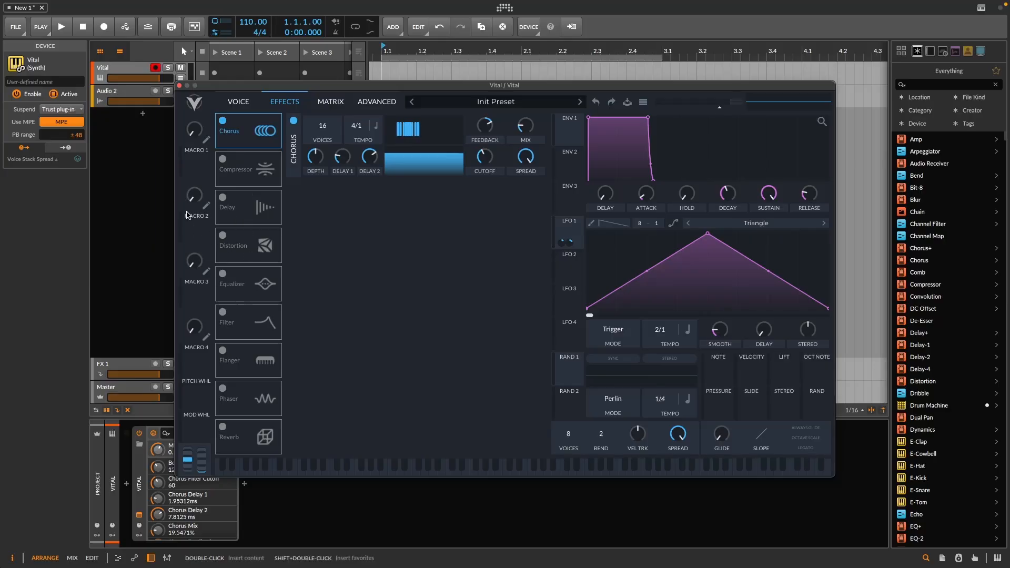
Enable the Soft Clip Distortion effect with a higher drive and modulate the drive with Rand 1.
left_click(223, 236)
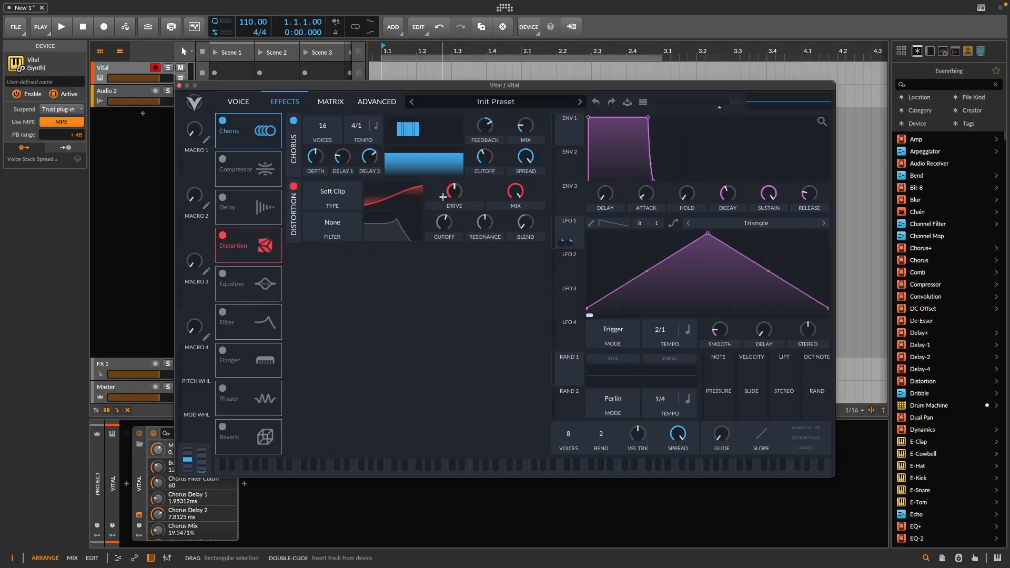
left_click_drag(454, 192, 454, 178)
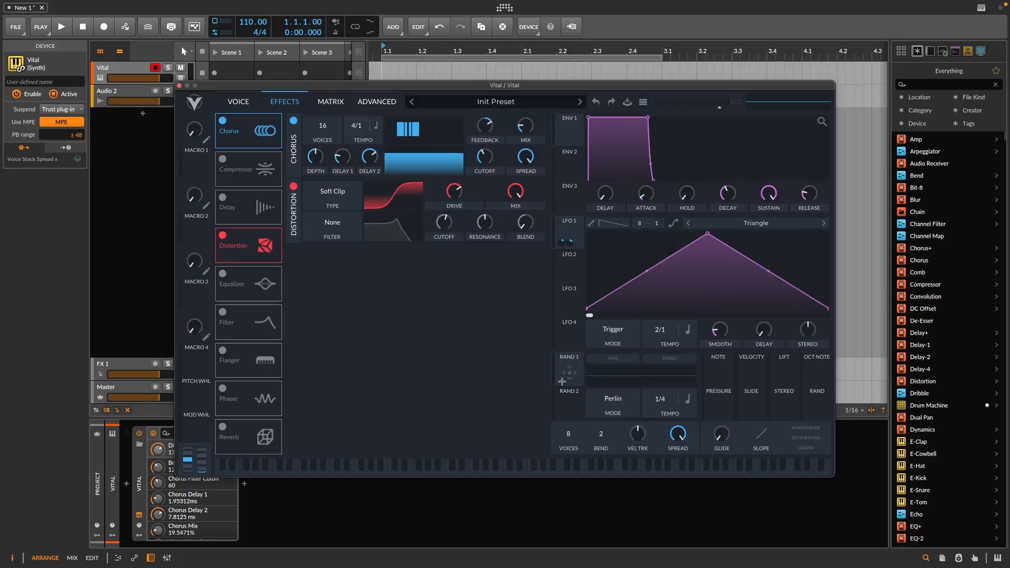
left_click_drag(566, 374, 454, 193)
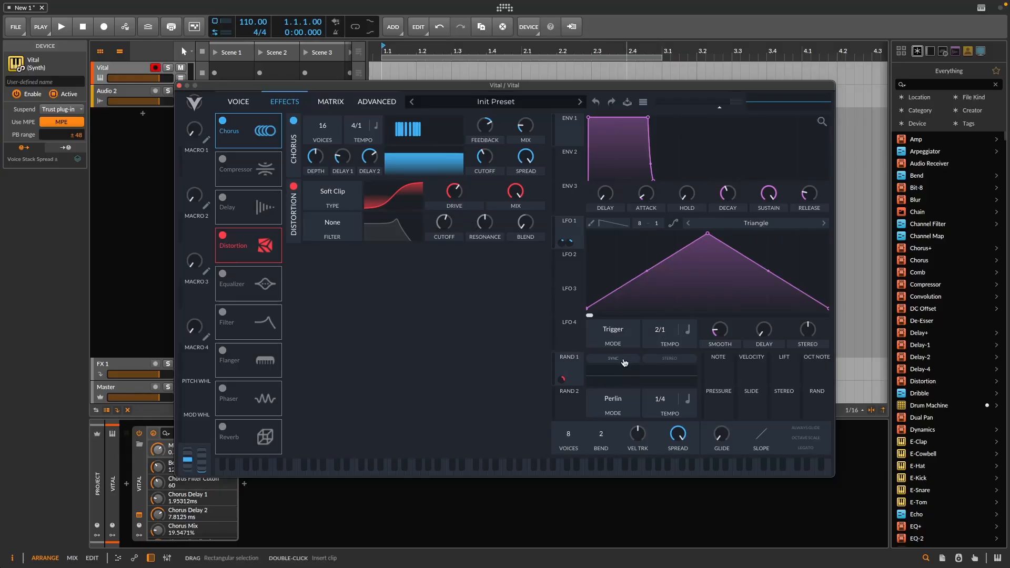
Switch Rand 1 to synced Sine Interpolate mode and fine-tune its modulation amount on the distortion drive.
left_click(618, 399)
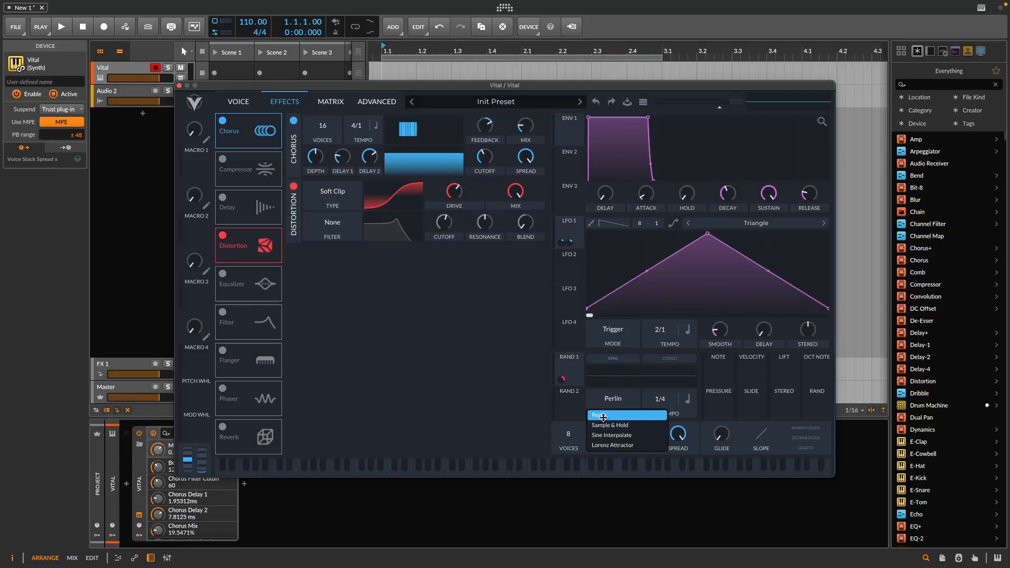
left_click(612, 435)
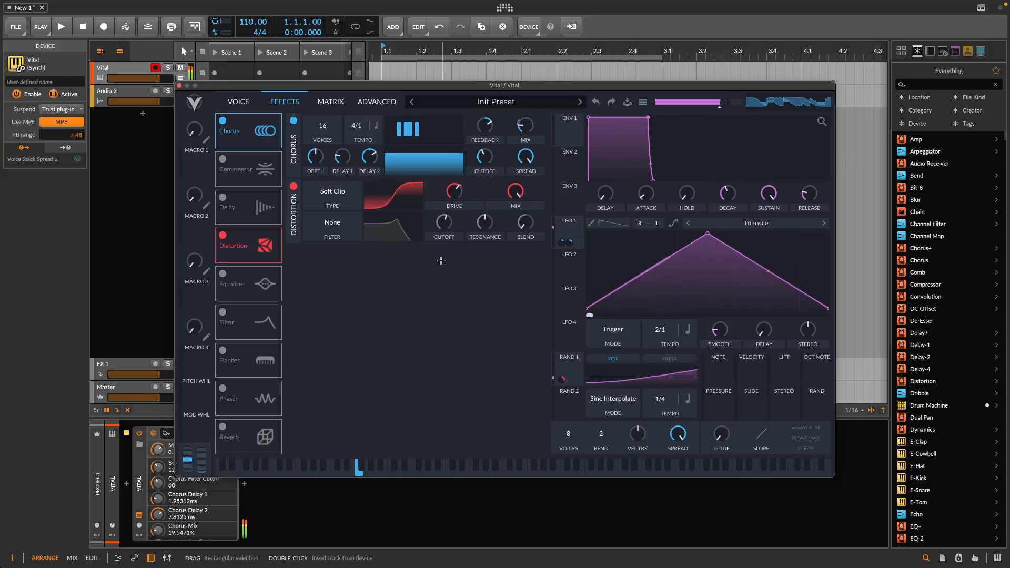
left_click_drag(456, 213, 455, 226)
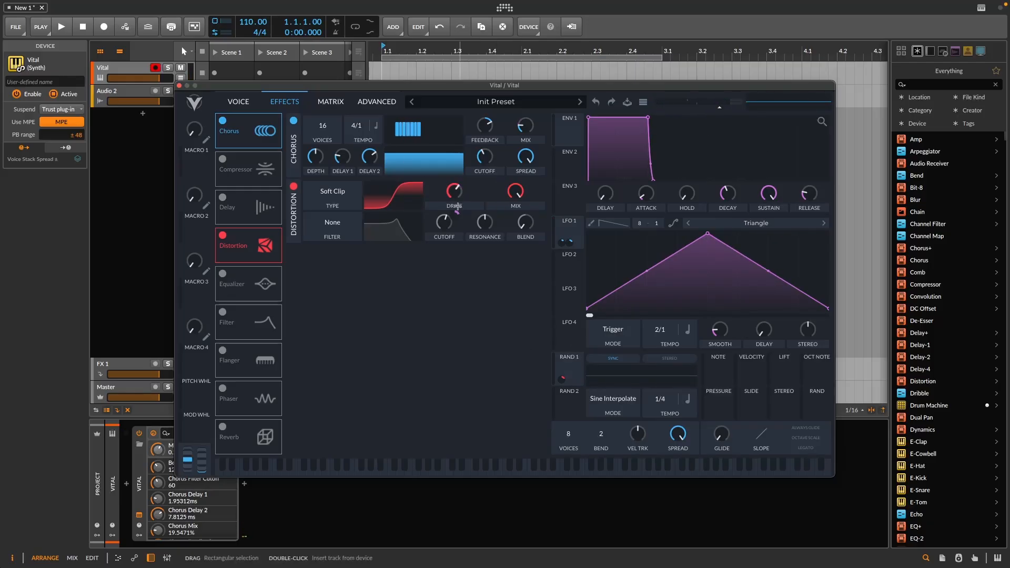
left_click_drag(457, 213, 457, 213)
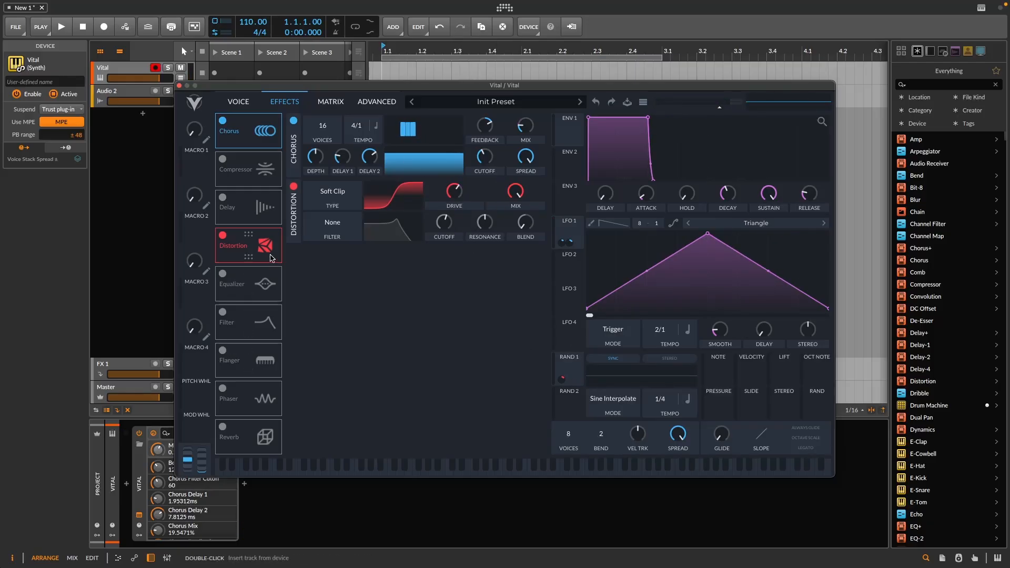
Enable the Equalizer and modulate the middle band's cutoff and gain with Rand 1, adjusting the gain modulation amount.
left_click(225, 277)
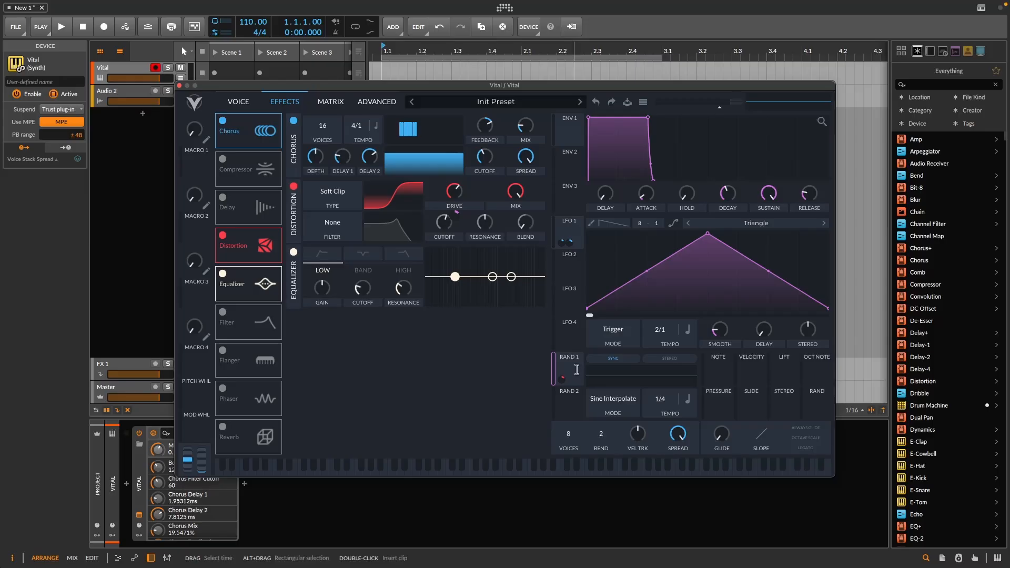
left_click(361, 269)
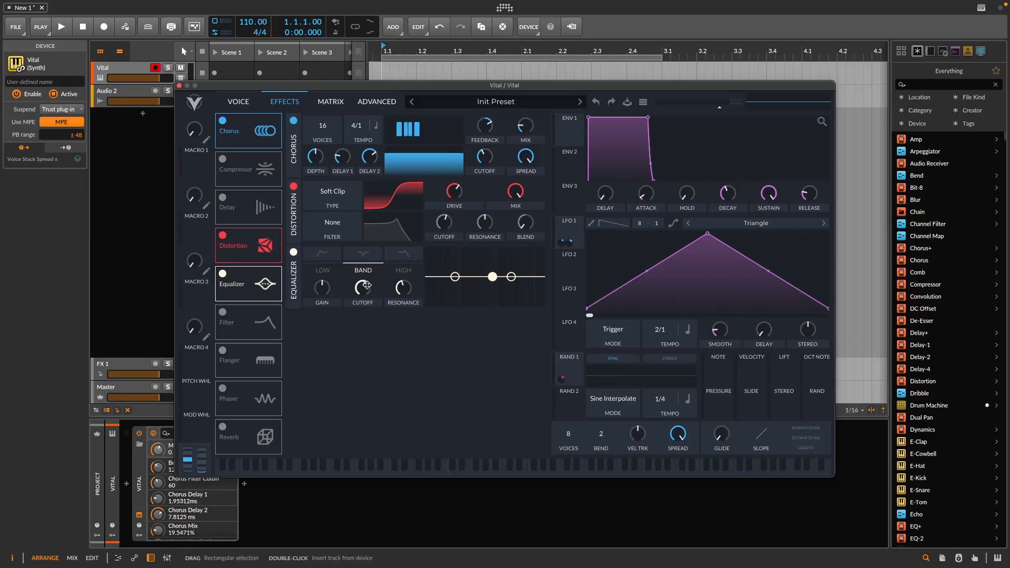
left_click(364, 255)
left_click(365, 255)
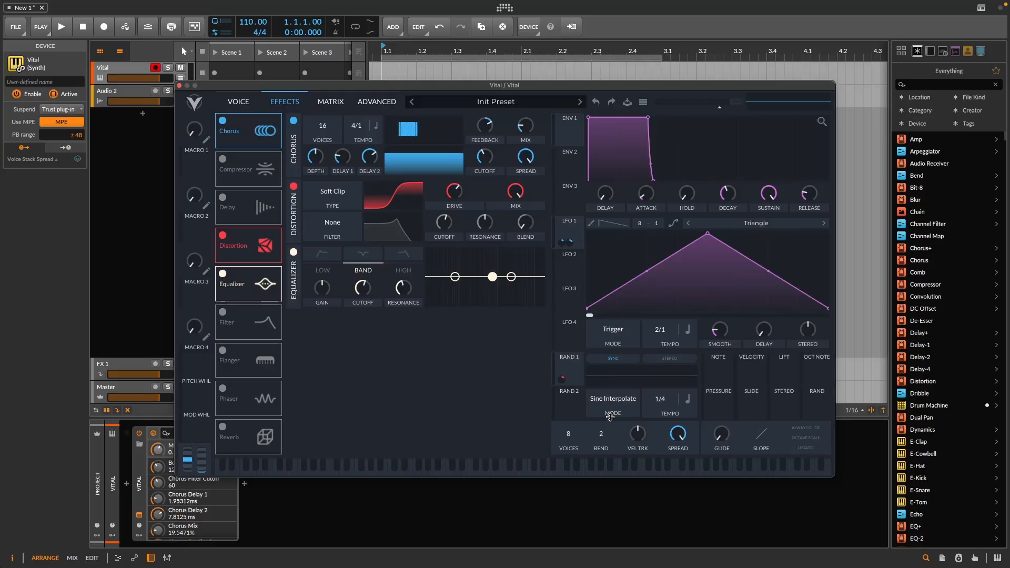
left_click_drag(572, 369, 363, 287)
left_click_drag(572, 368, 324, 315)
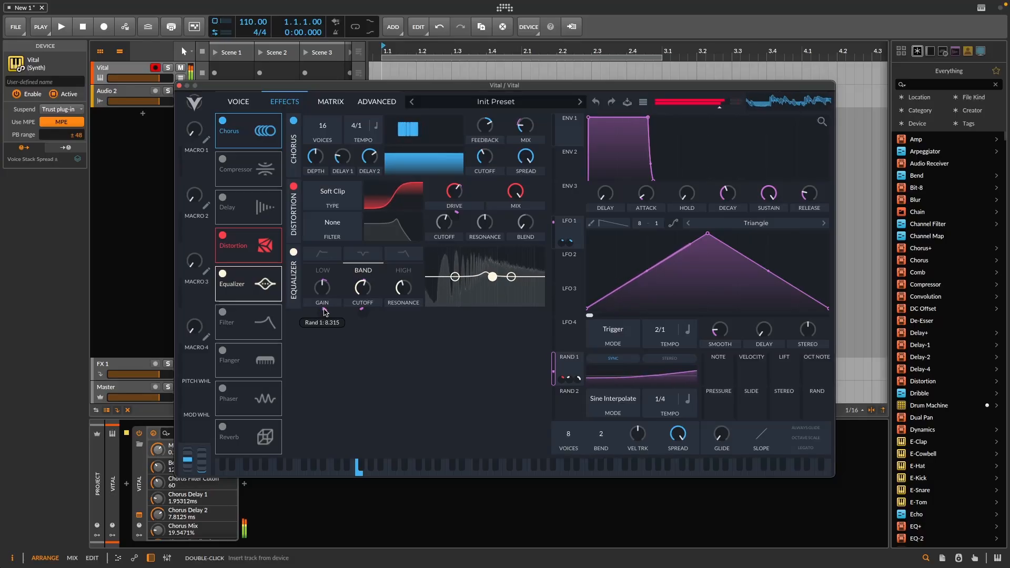
left_click_drag(324, 312, 325, 313)
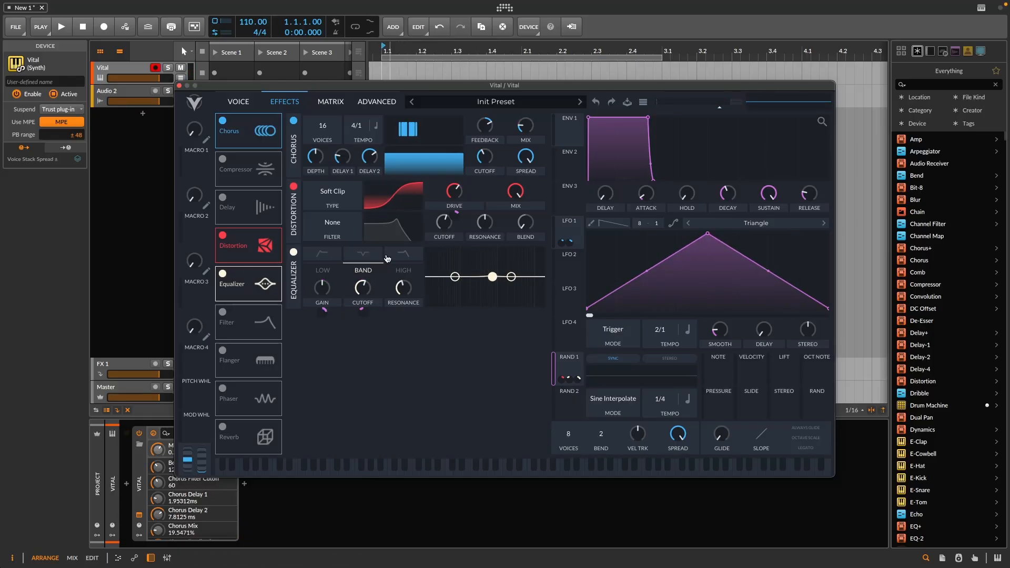
Modulate the equalizer high band's resonance, cutoff and gain with Rand 1, adjusting the gain modulation amount.
left_click(405, 267)
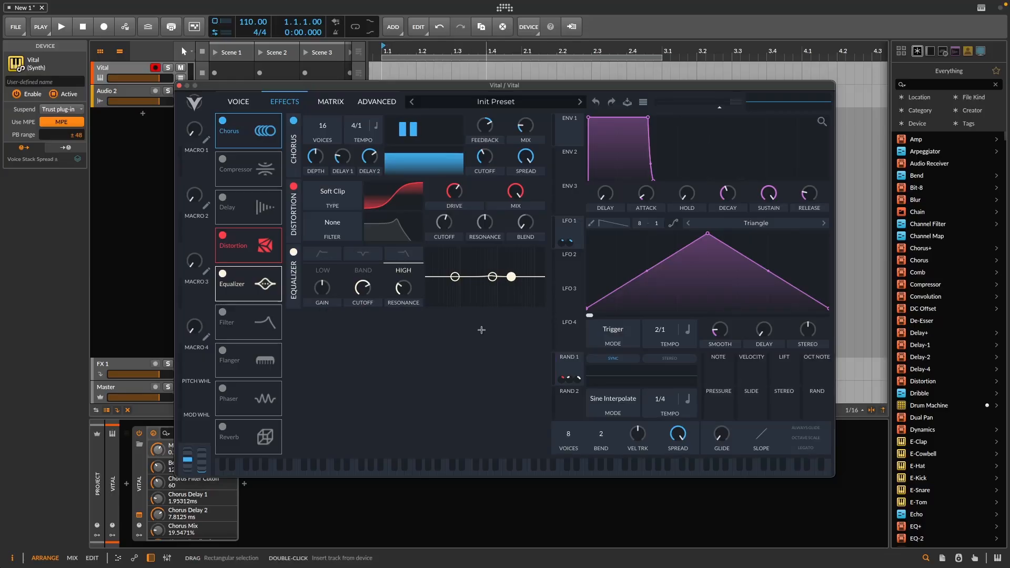
left_click_drag(570, 363, 406, 309)
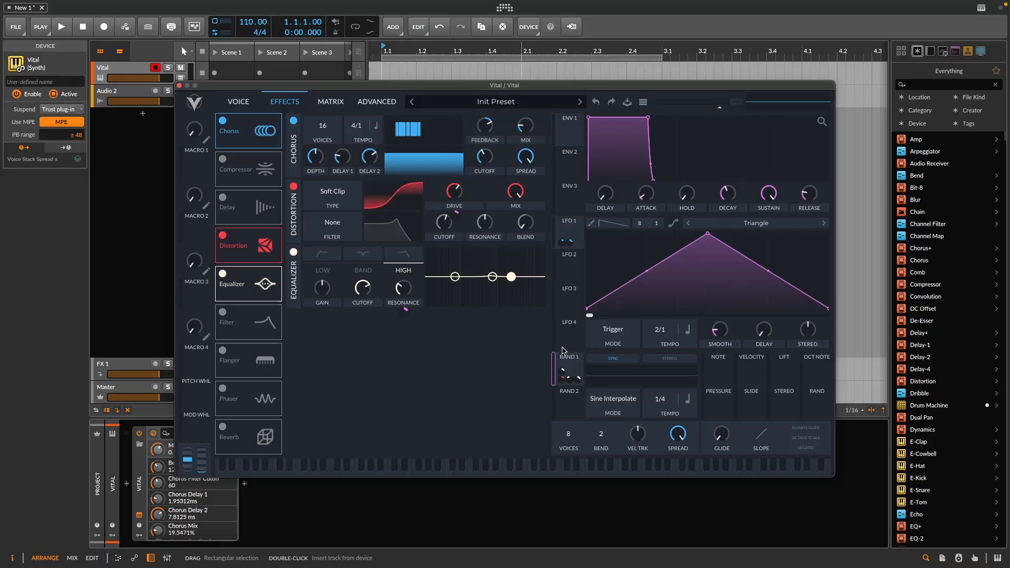
left_click_drag(574, 363, 363, 290)
left_click_drag(567, 374, 324, 289)
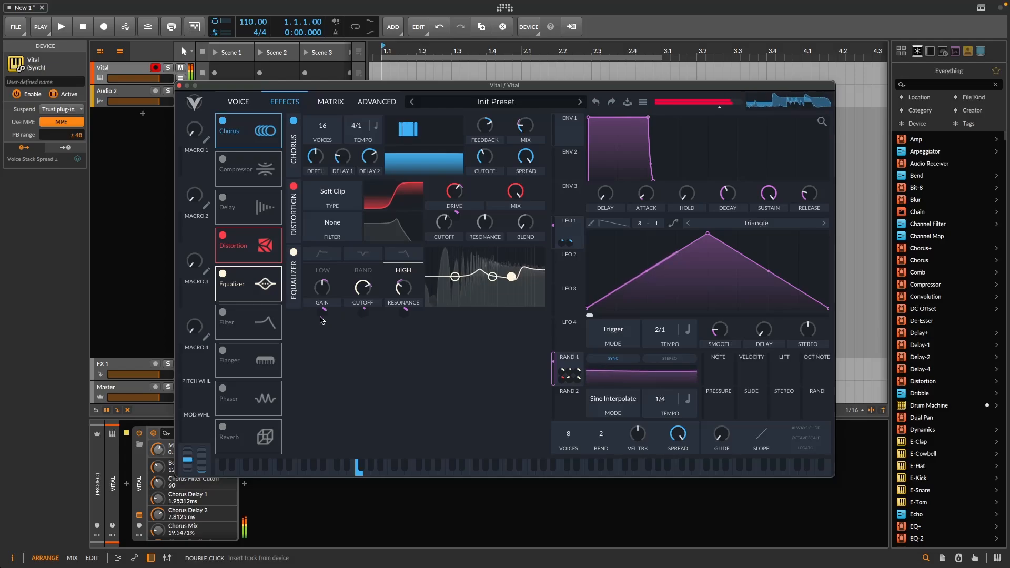
left_click_drag(324, 312, 324, 304)
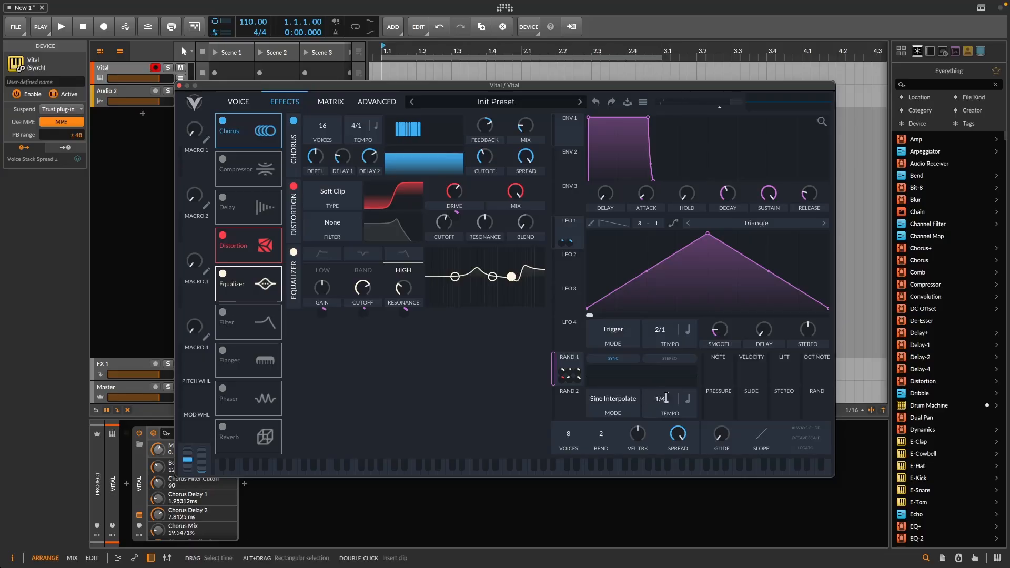
Switch Rand 1's rate from tempo to seconds and set its frequency to about 1.343 secs.
left_click(688, 399)
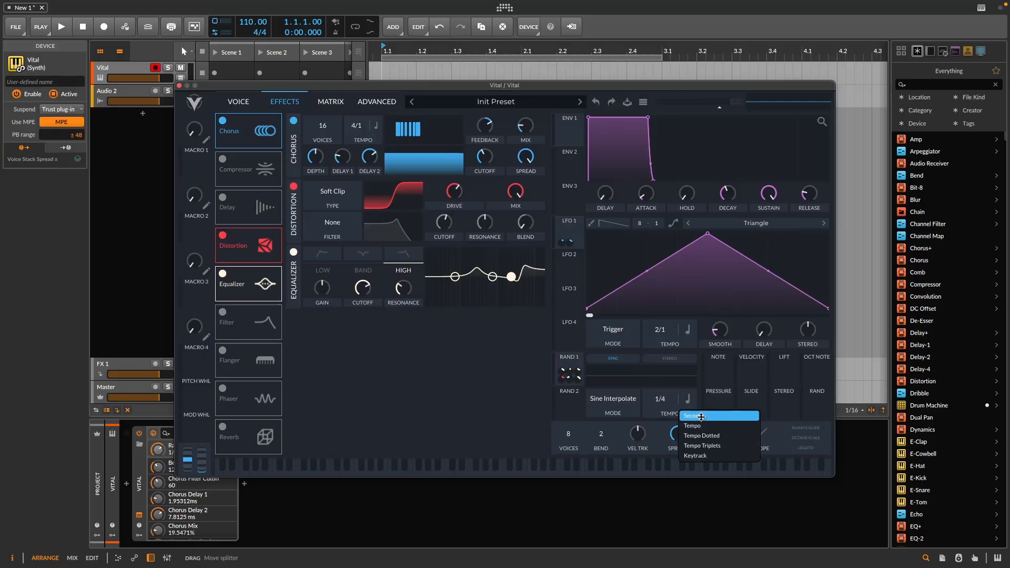
left_click(692, 416)
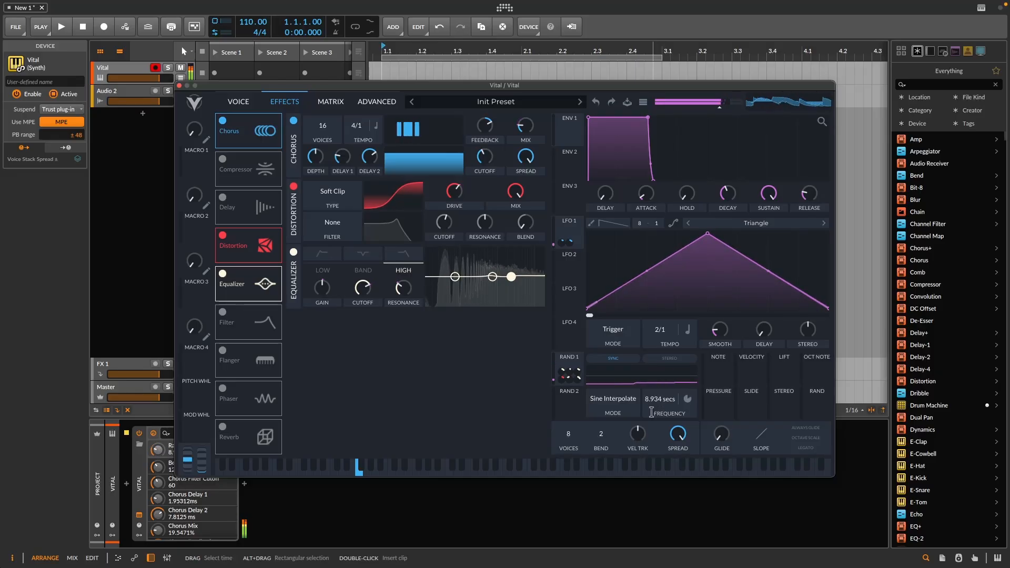
scroll(651, 415, "down", 1)
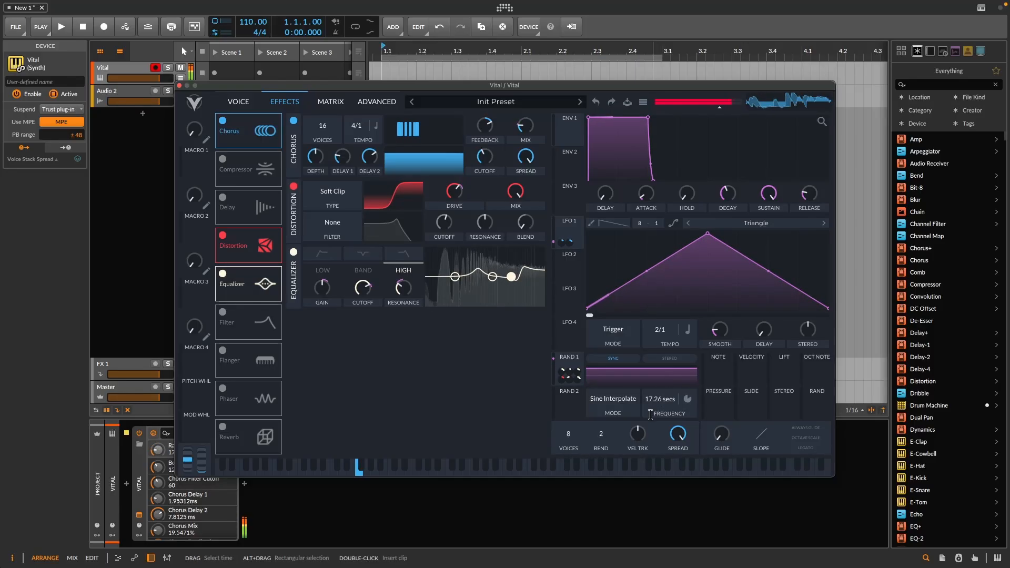
mouse_move(654, 410)
left_mouse_down()
mouse_move(663, 387)
mouse_move(662, 408)
left_mouse_up()
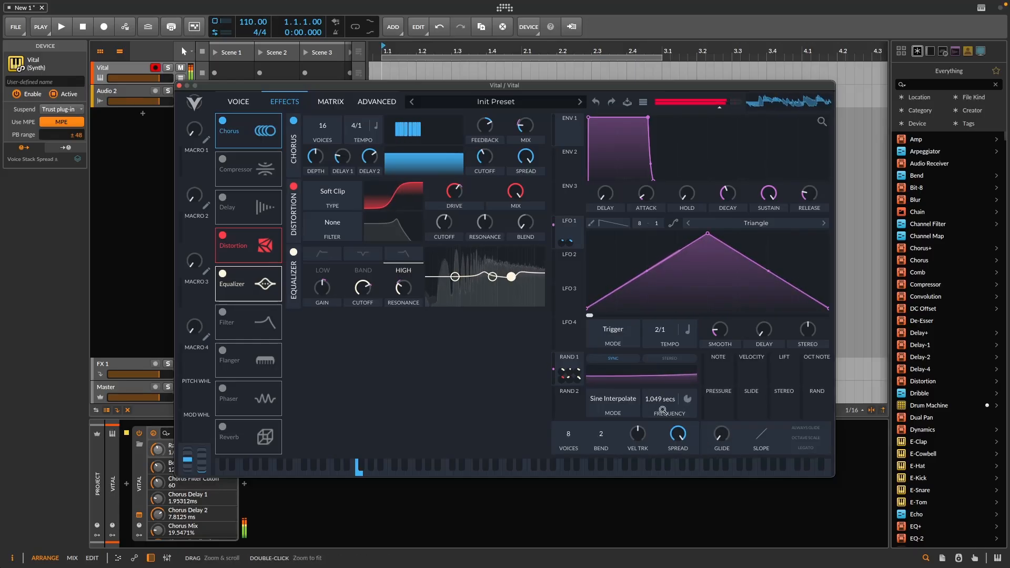
left_click_drag(655, 399, 655, 401)
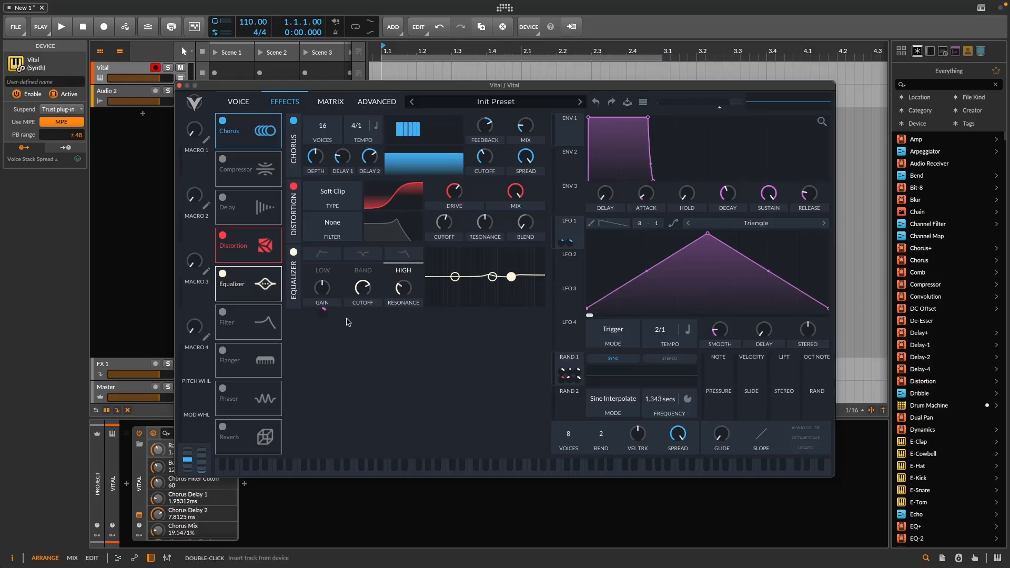
Enable the Filter effect with the Analog Notch Blend type and center its blend.
left_click(223, 314)
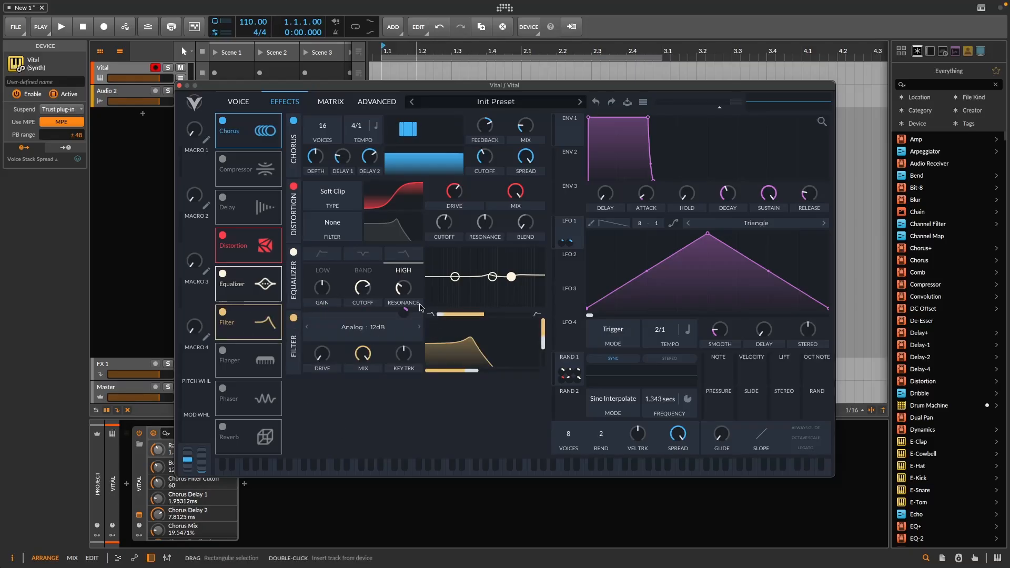
left_click(362, 328)
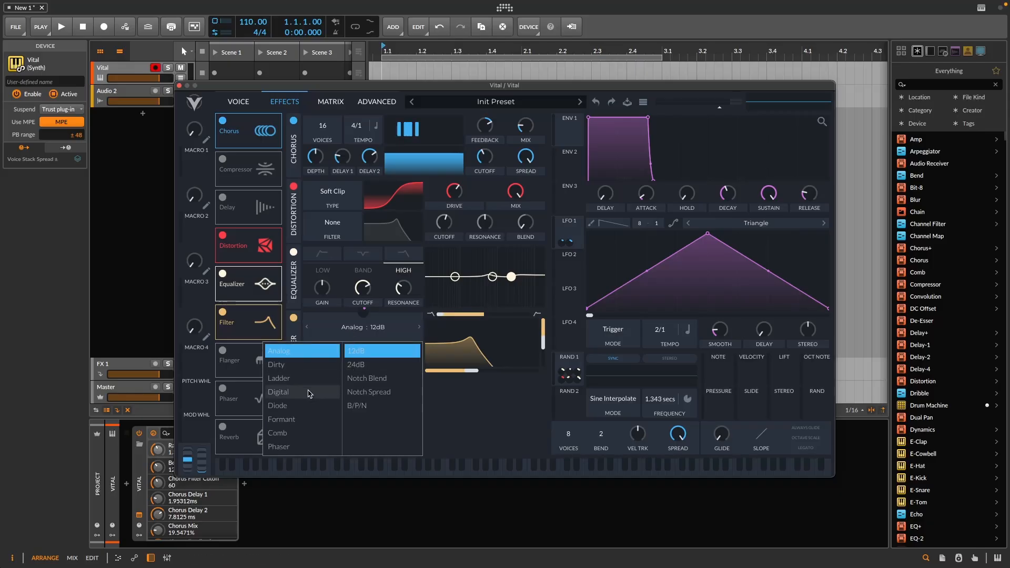
left_click(366, 378)
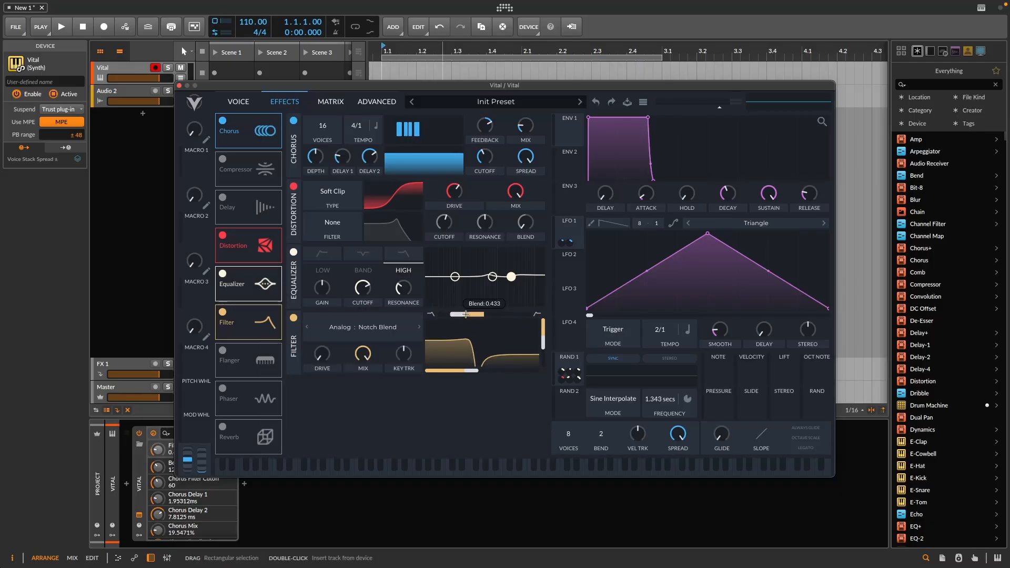
left_click_drag(466, 314, 484, 314)
Raise the notch filter's cutoff toward the high frequencies and modulate the cutoff with LFO 1.
left_click_drag(468, 371, 516, 374)
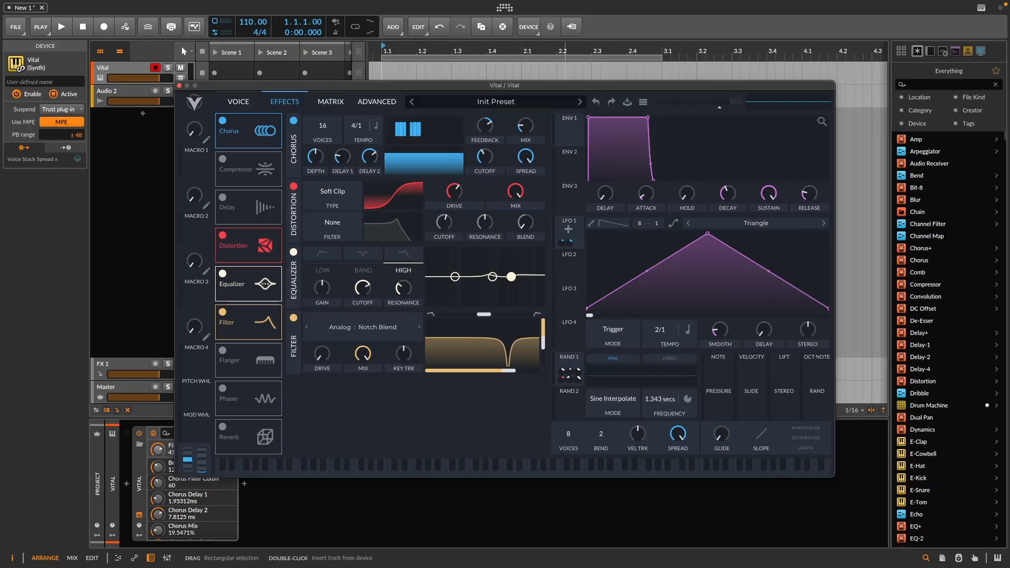
left_click_drag(568, 229, 482, 360)
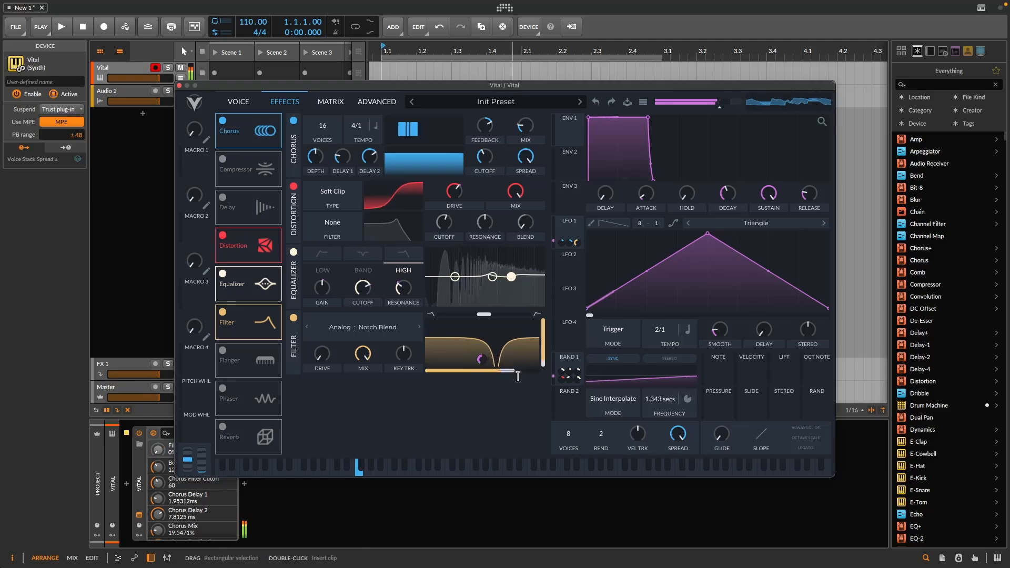
Set the notch filter's resonance to about 63%, increase its drive and raise Vital's output volume.
left_click_drag(544, 360, 553, 319)
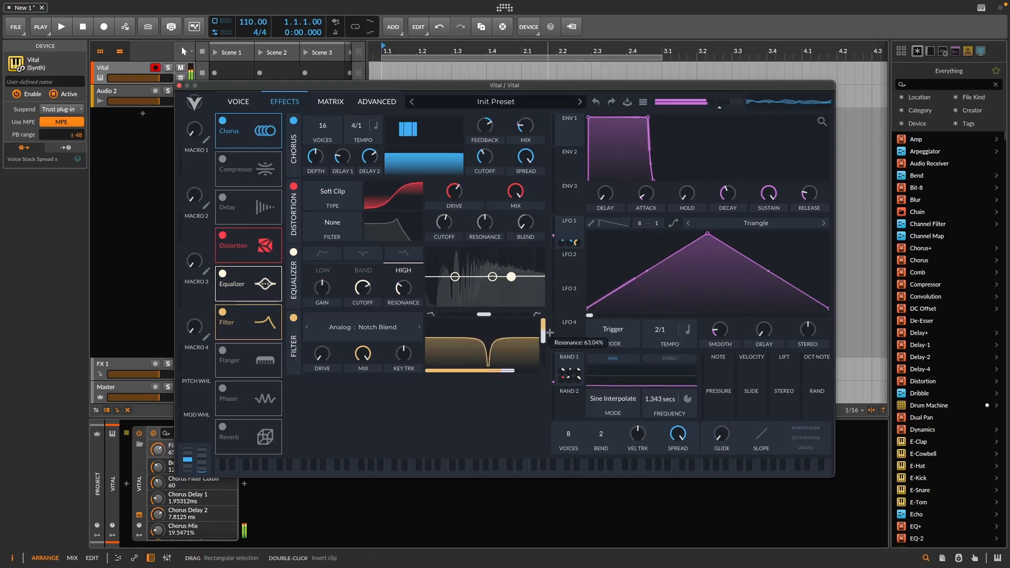
left_click_drag(340, 364, 342, 316)
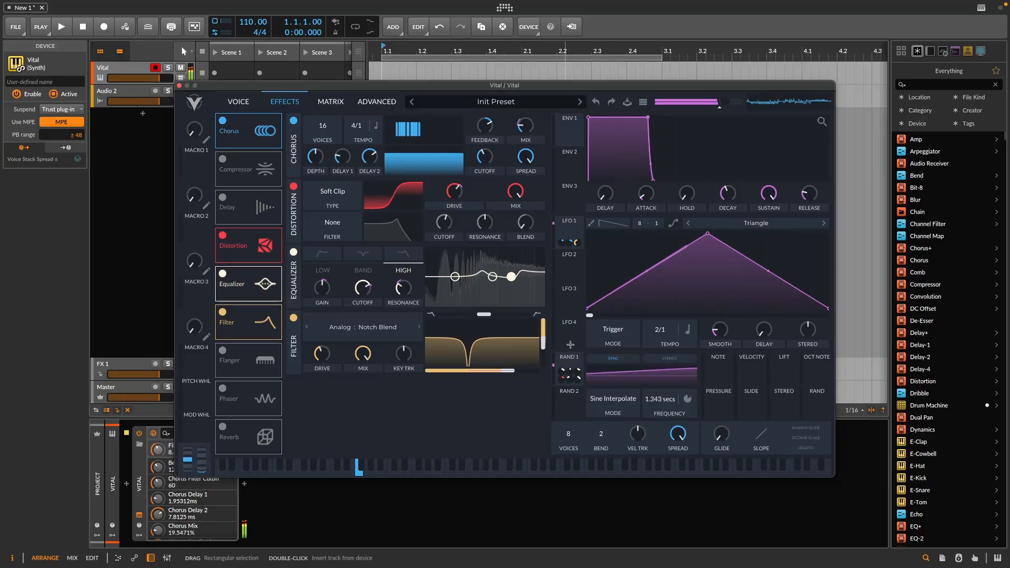
left_click_drag(721, 109, 735, 114)
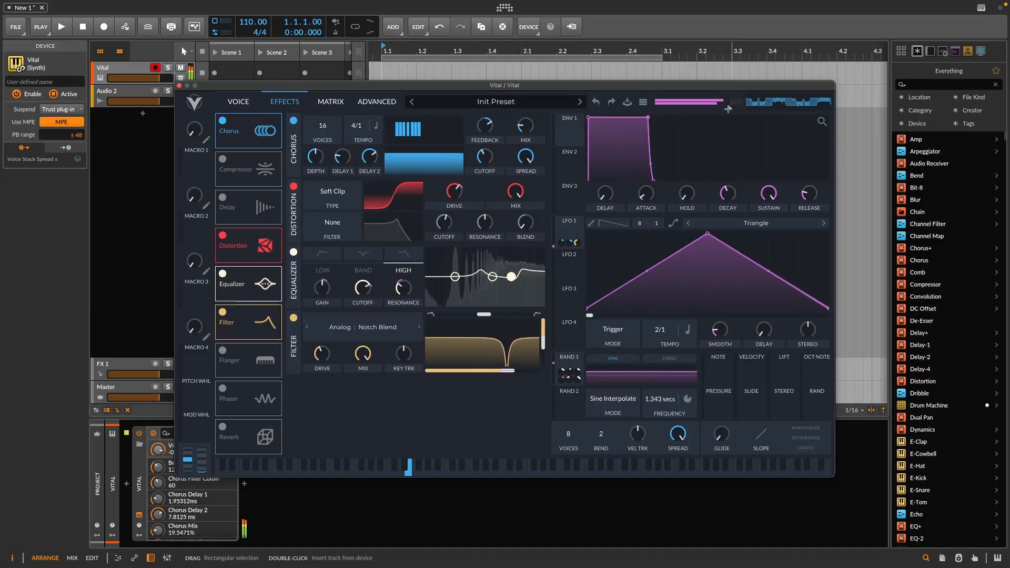
left_click_drag(729, 108, 732, 112)
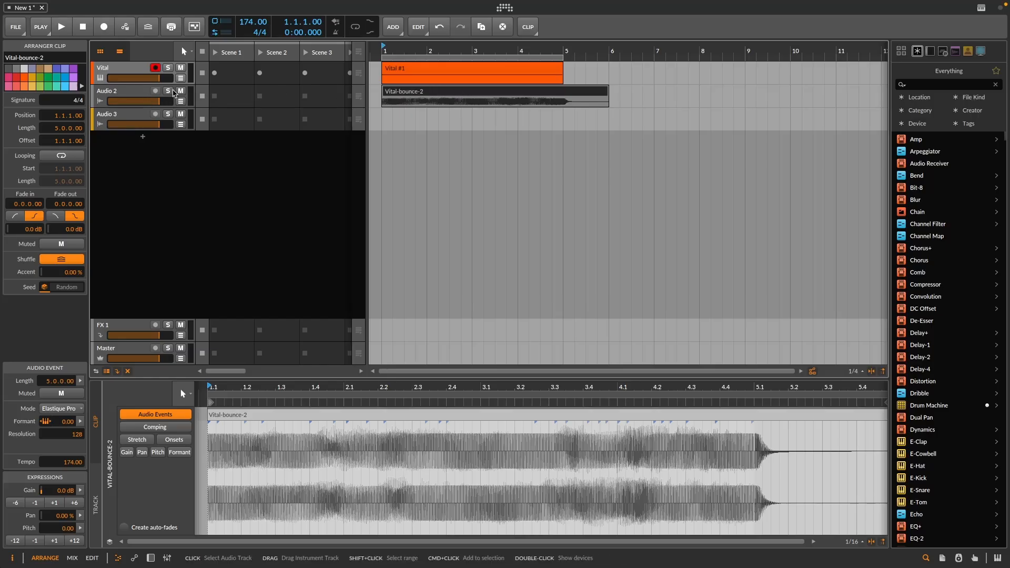
Solo the Audio 2 track and open the Vital-bounce-2 clip alongside the Vital window.
left_click(168, 92)
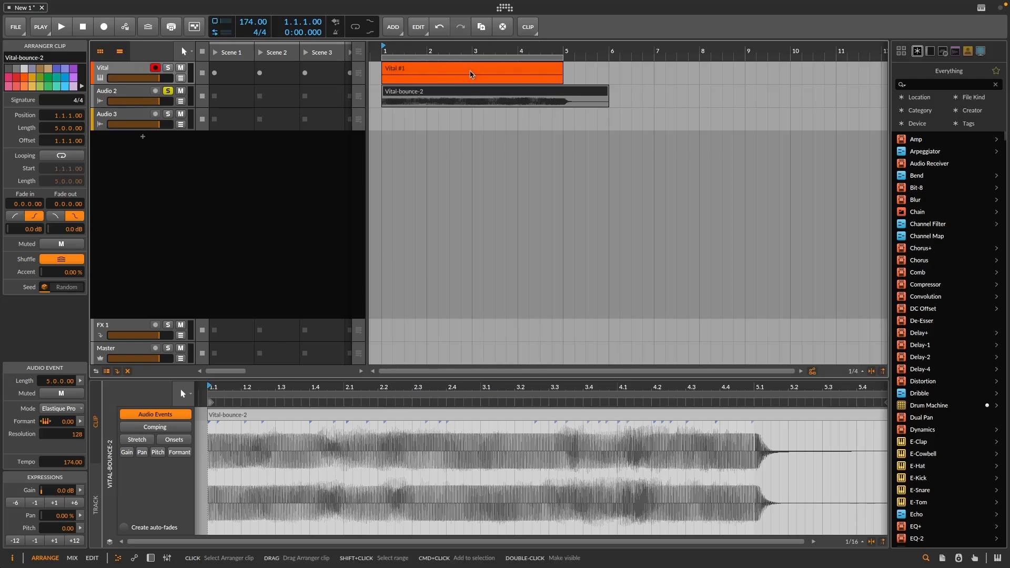
left_click(112, 68)
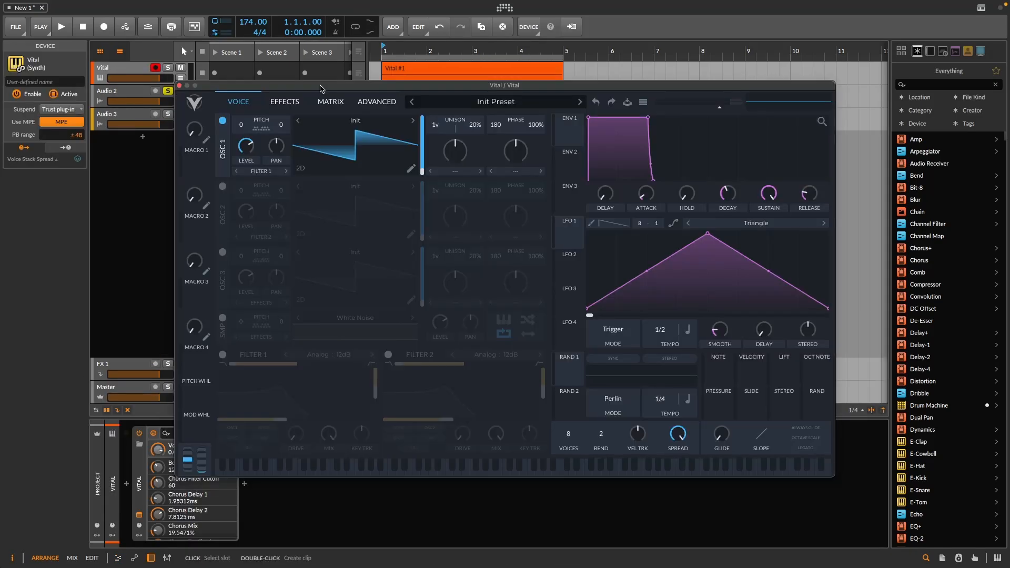
left_click_drag(326, 86, 403, 124)
double_click(420, 90)
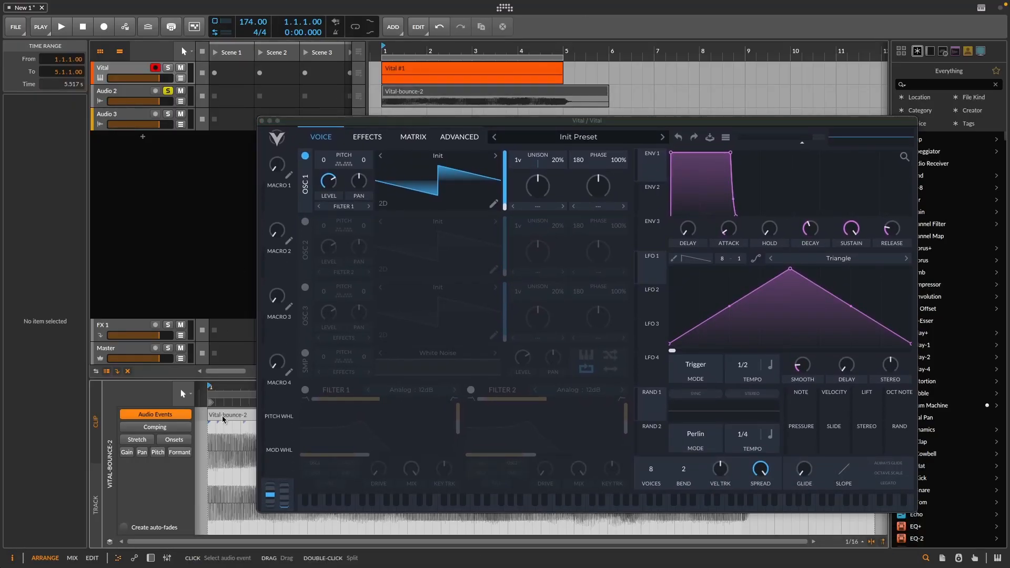
Enable Vital's sampler in place of oscillator 1 and load Vital-bounce-2 as its sample.
left_click(305, 353)
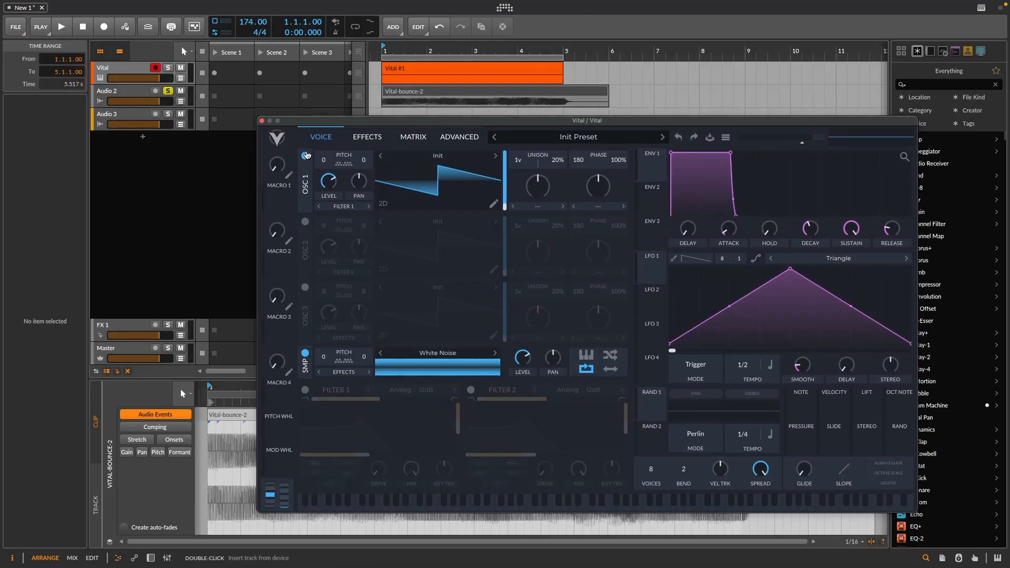
left_click(306, 155)
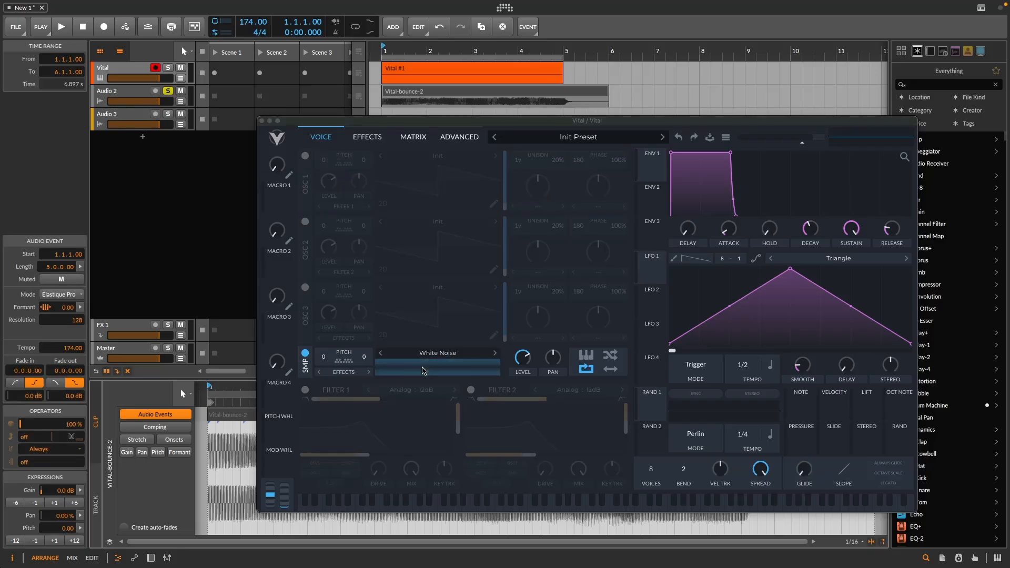
left_click_drag(423, 368, 424, 370)
left_click_drag(282, 120, 233, 75)
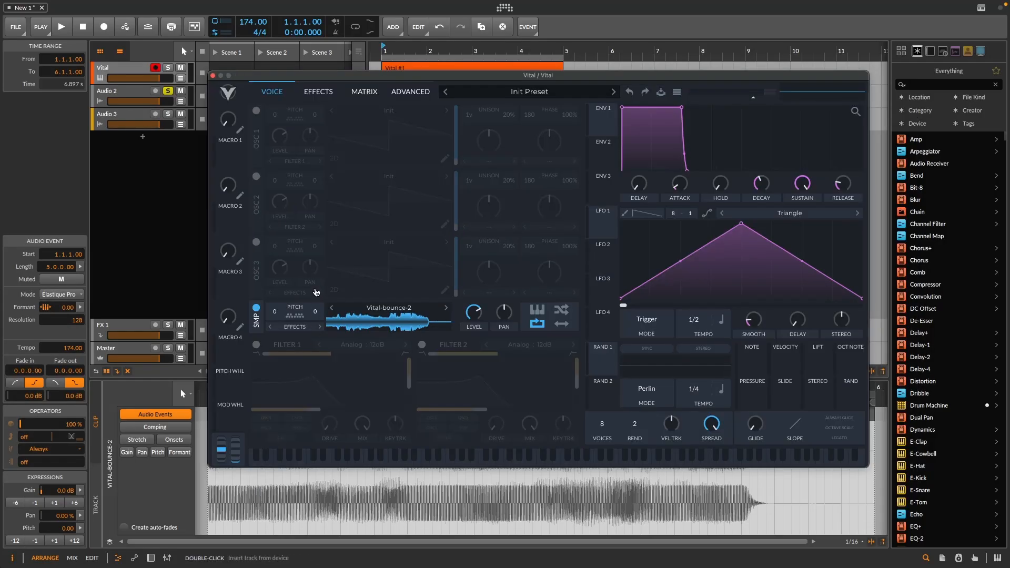
left_click(322, 93)
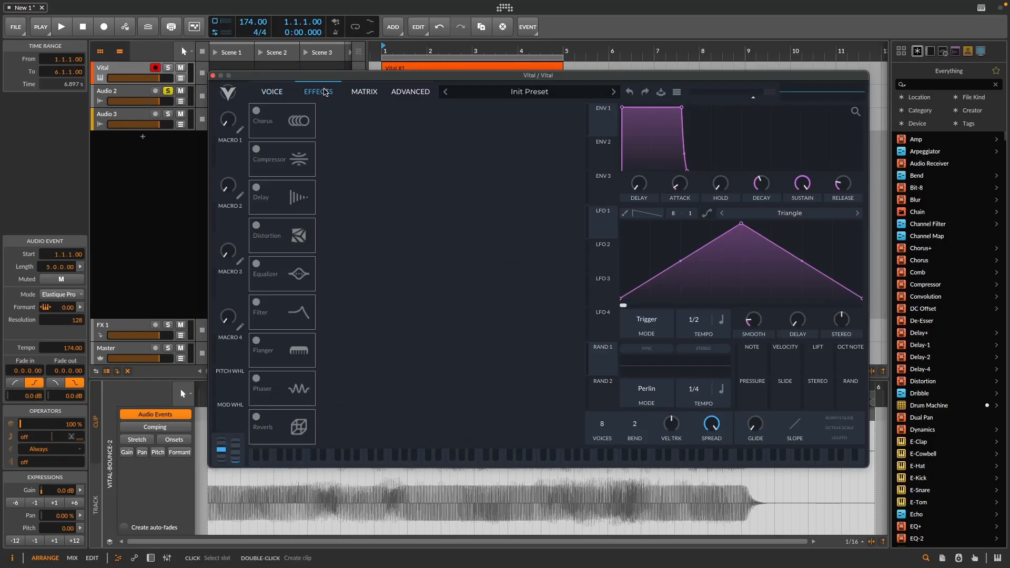
left_click(279, 92)
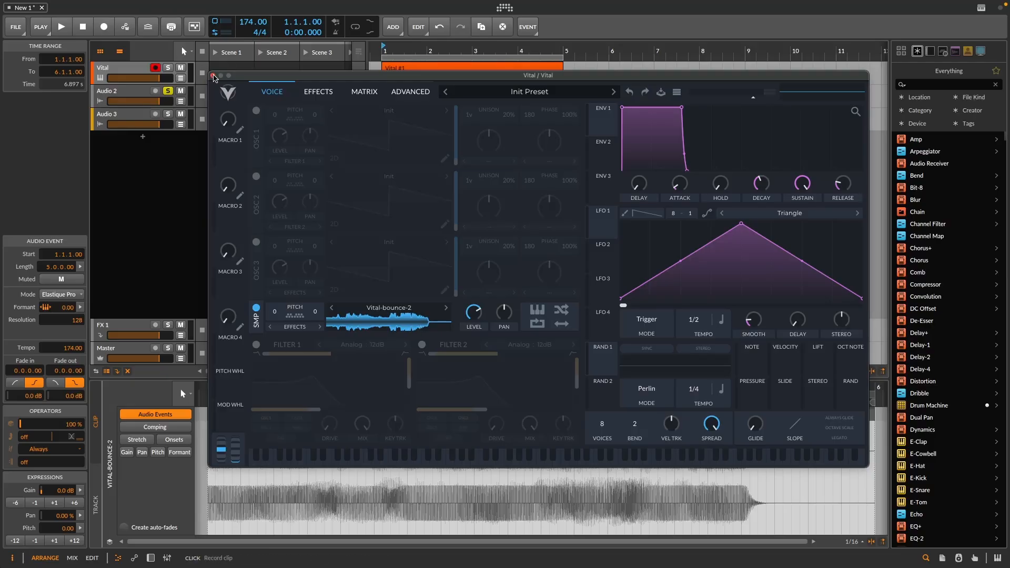
Close Vital and replace it with Serum 2 on the instrument track.
left_click(213, 77)
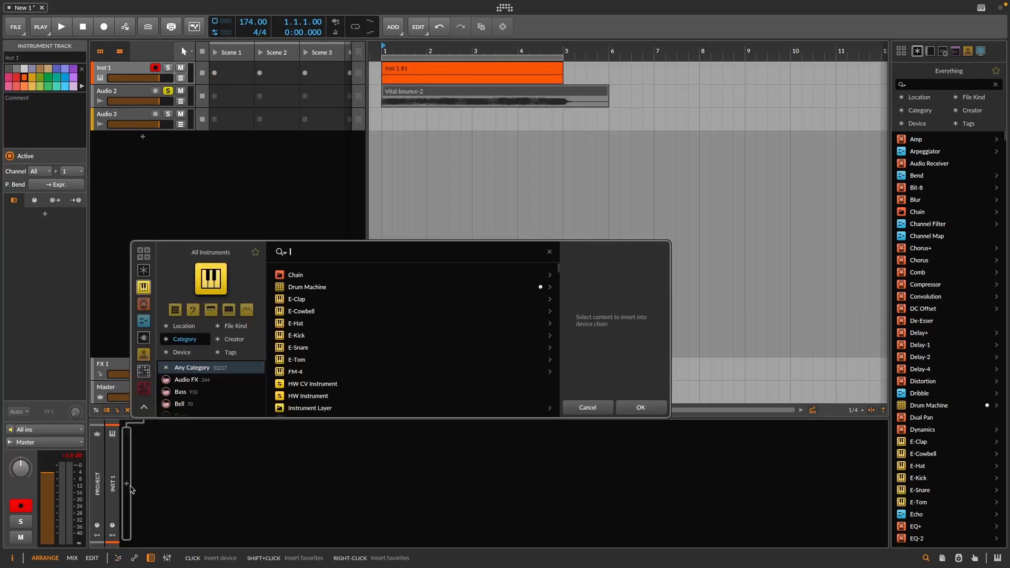
type("ser")
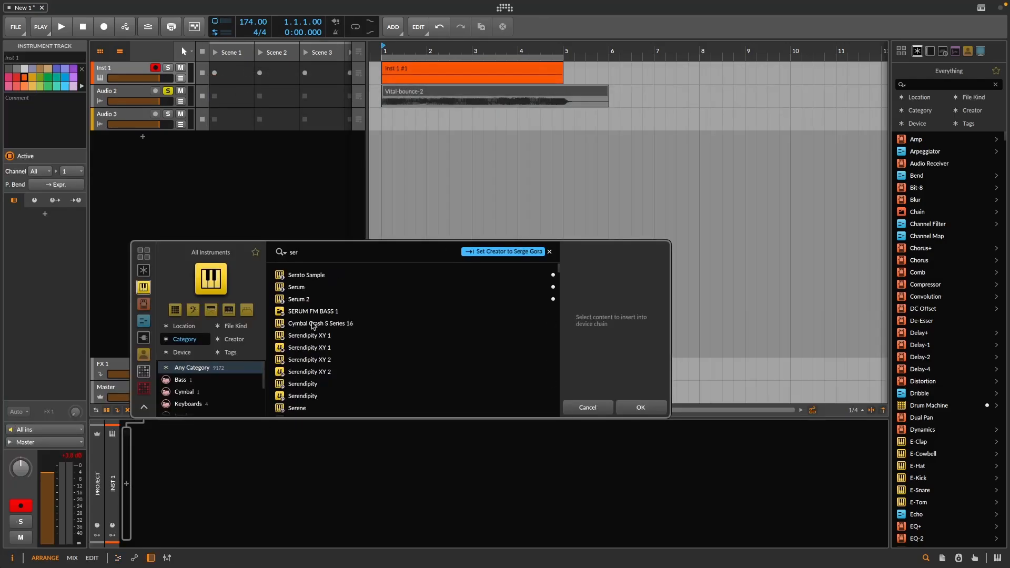
key("Down")
key("Down")
key("Down")
left_click(652, 407)
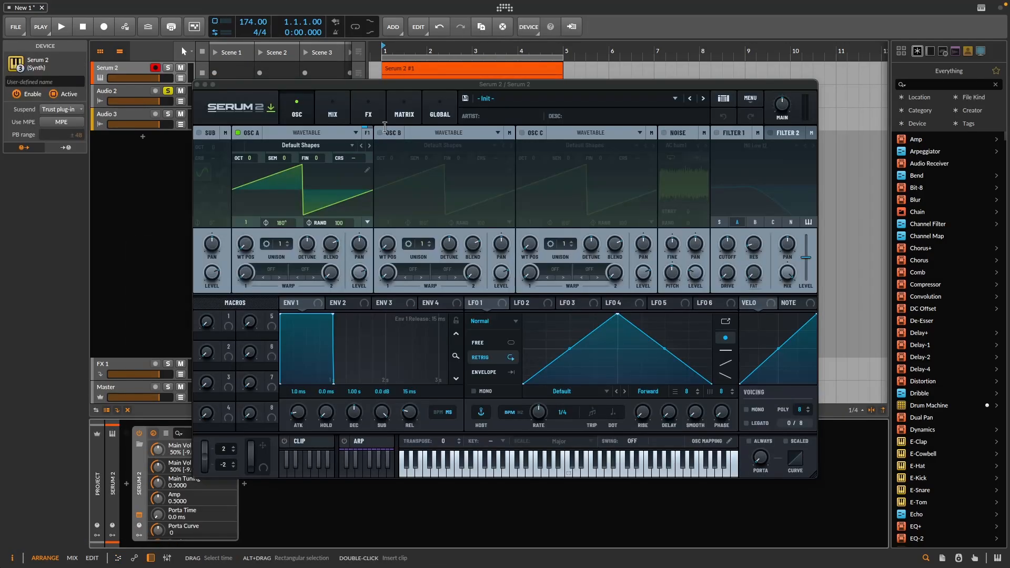
Switch Serum 2's oscillator A to Sample mode and move the plugin window clear of the arranger clips.
left_click(301, 145)
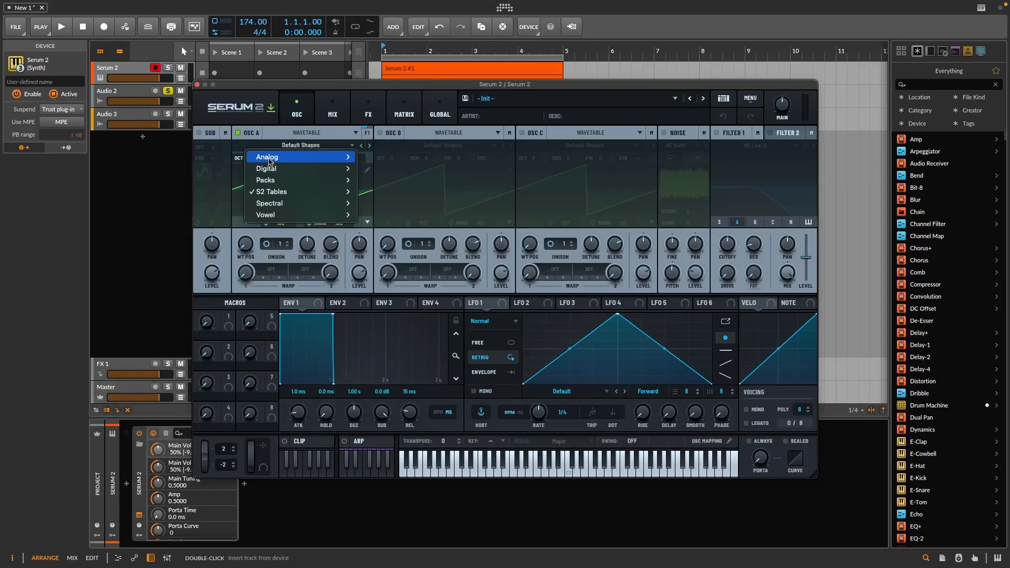
mouse_move(301, 188)
left_click(306, 132)
left_click(306, 133)
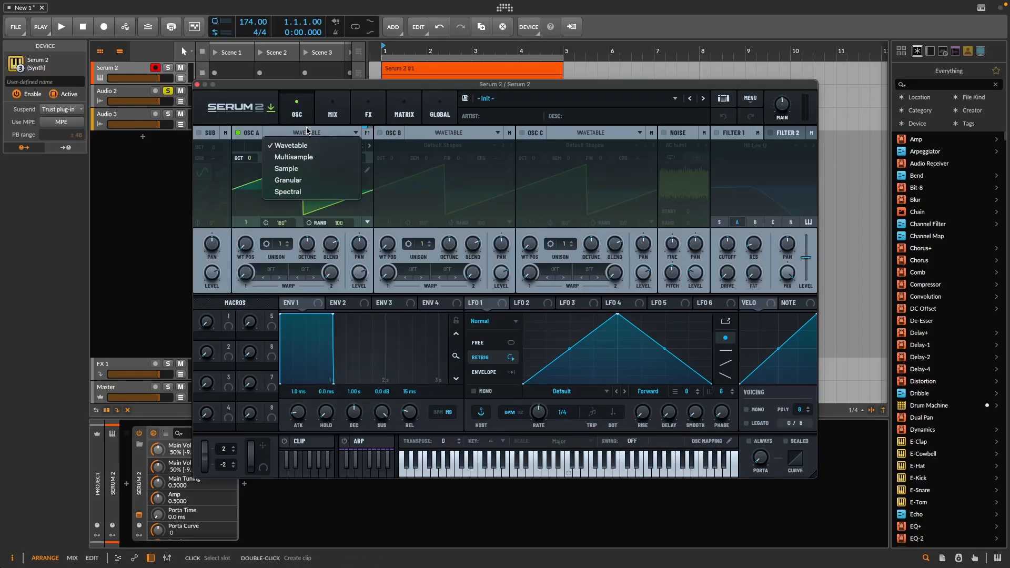
left_click(307, 168)
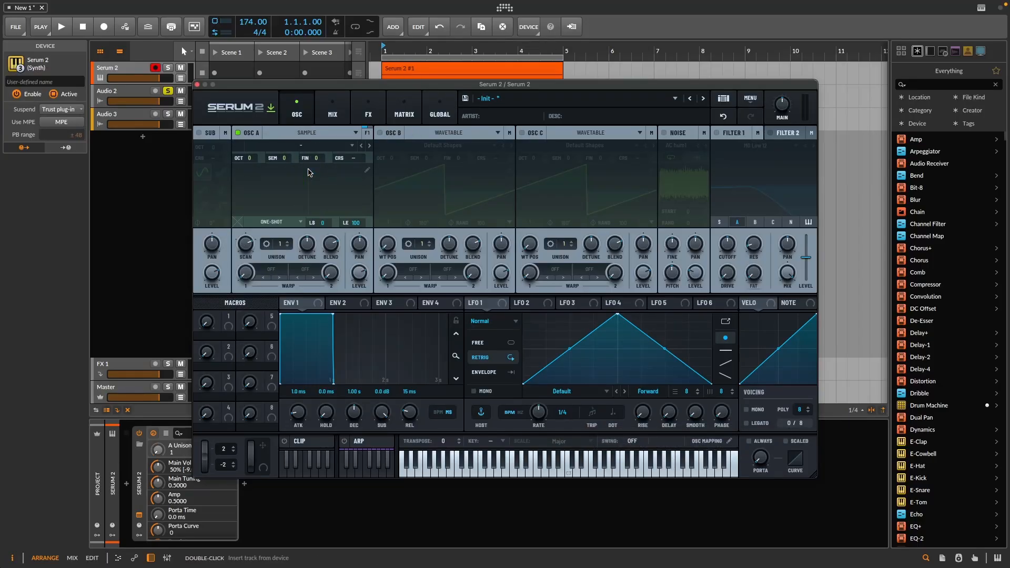
left_click(306, 132)
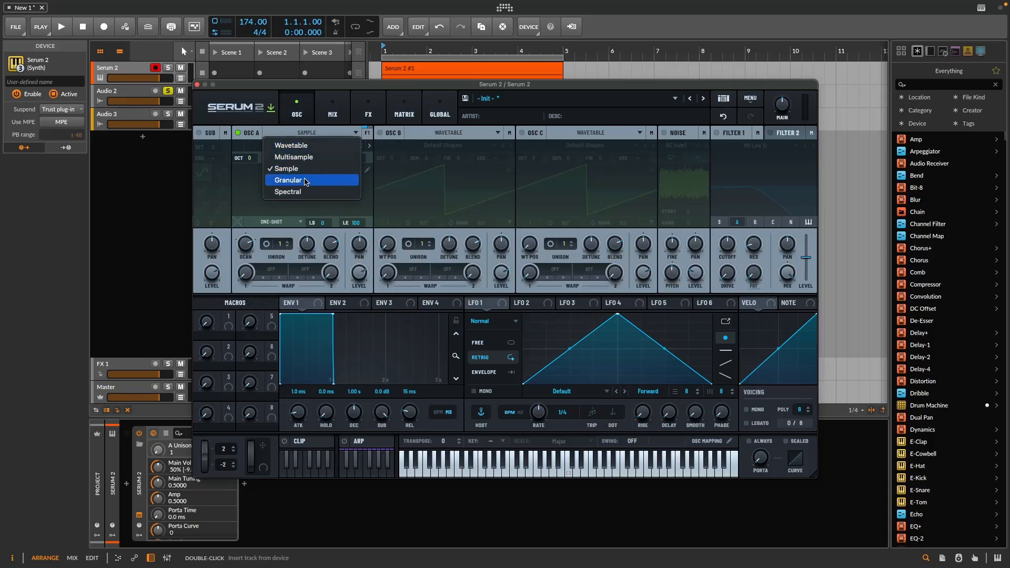
left_click(337, 85)
left_click_drag(341, 85, 324, 175)
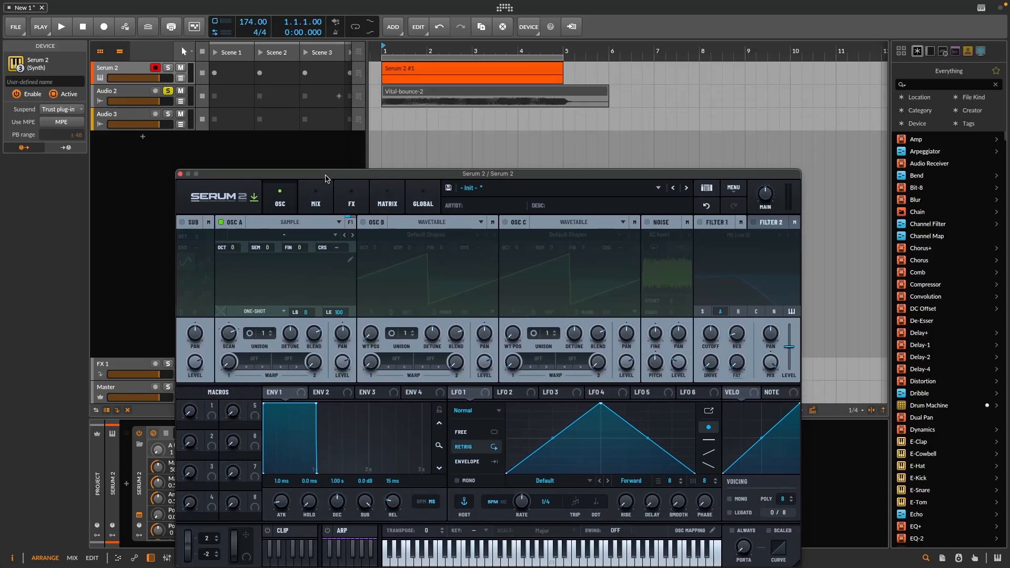
Load the Vital-bounce-2 audio event into oscillator A as its sample.
left_click(417, 94)
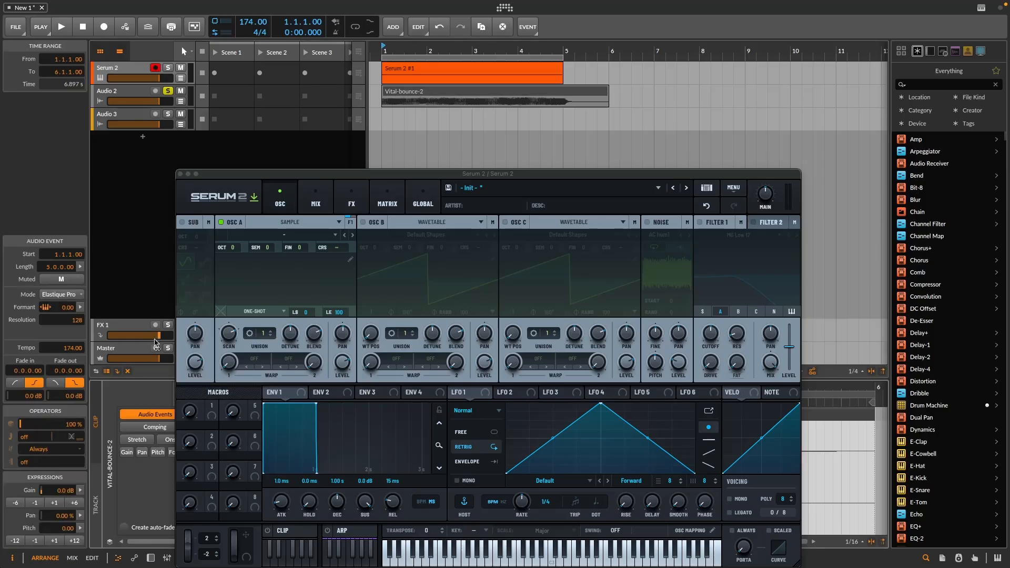
left_click_drag(259, 174, 472, 73)
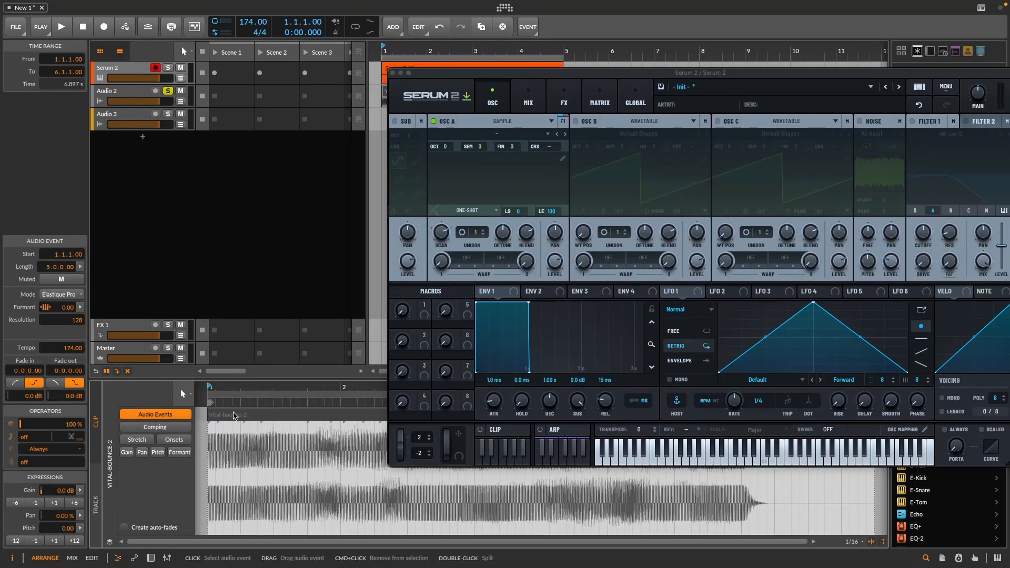
left_click_drag(467, 240, 471, 186)
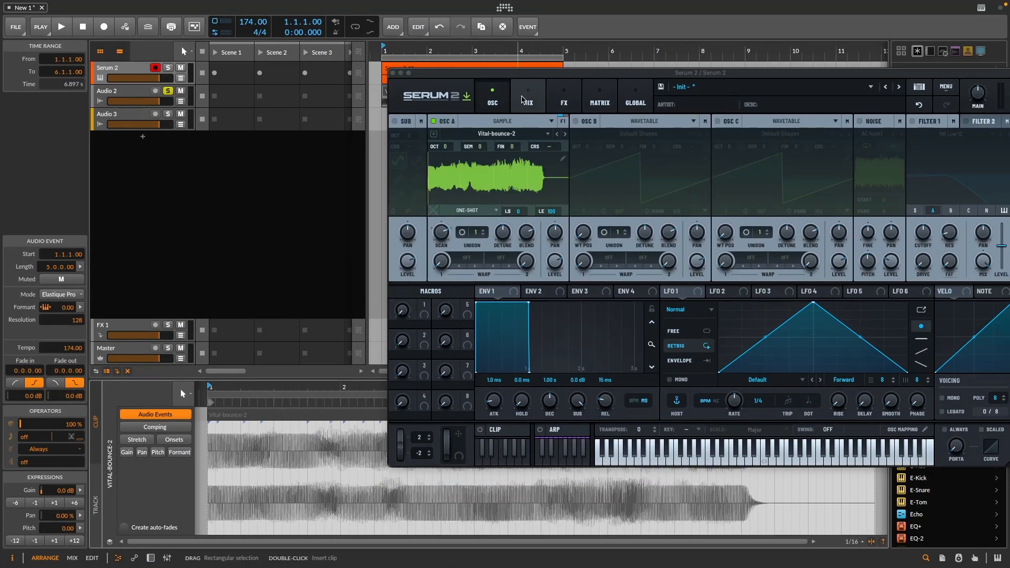
left_click_drag(540, 74, 448, 64)
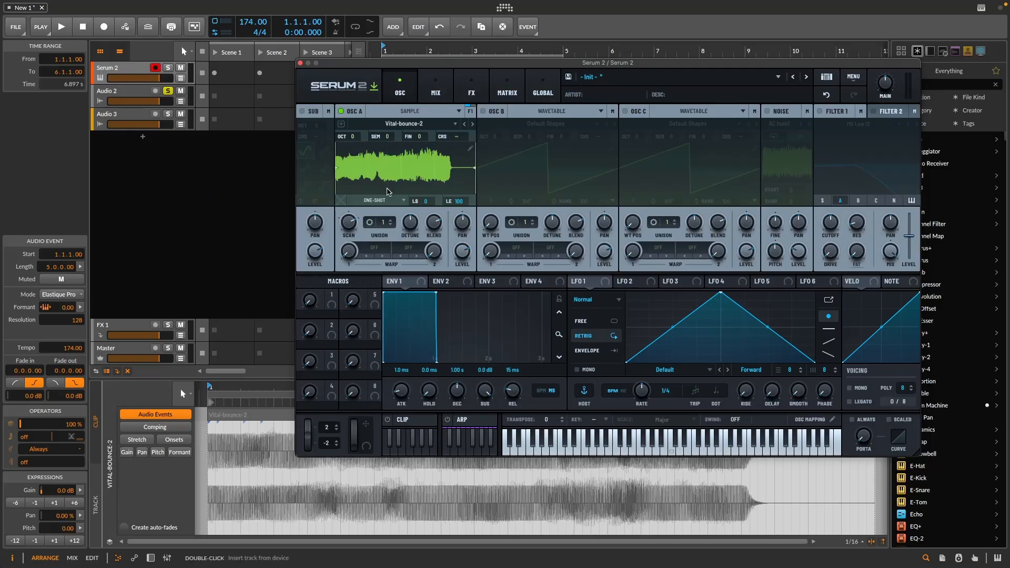
Set oscillator A's sample to Fwd Loop and narrow its playback and loop region to about 31–61.
left_click(396, 202)
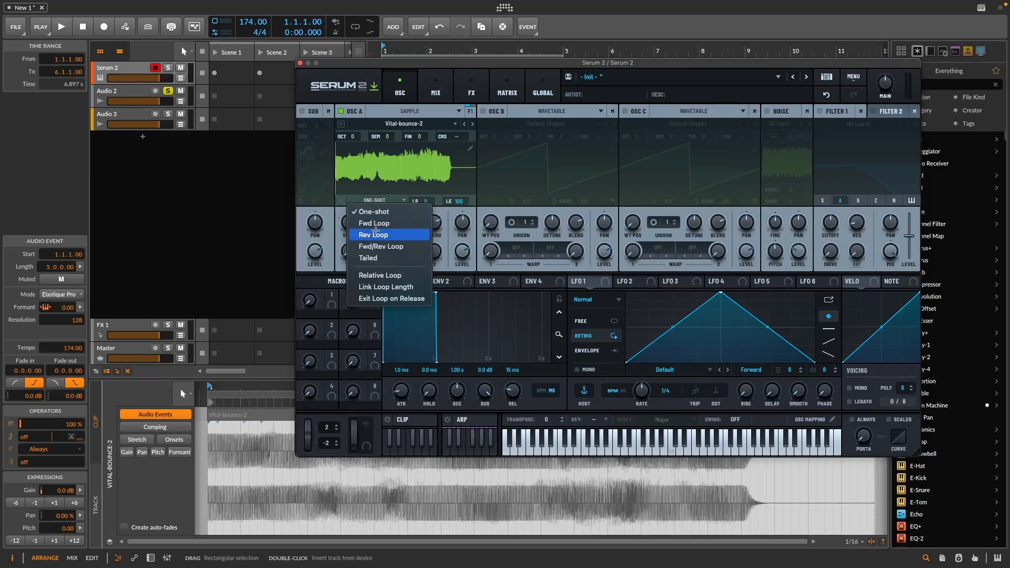
left_click(366, 223)
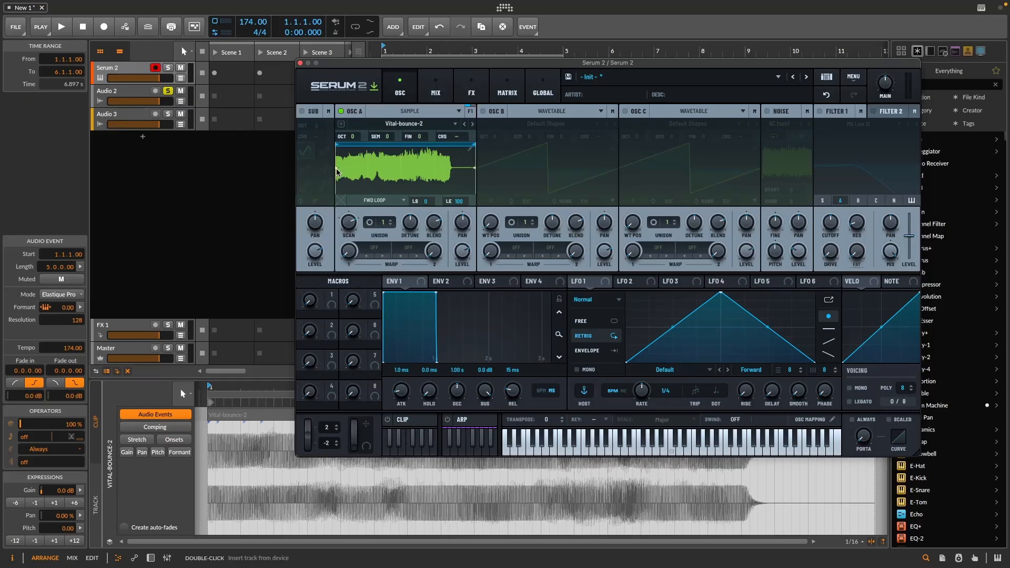
left_click_drag(337, 172, 386, 173)
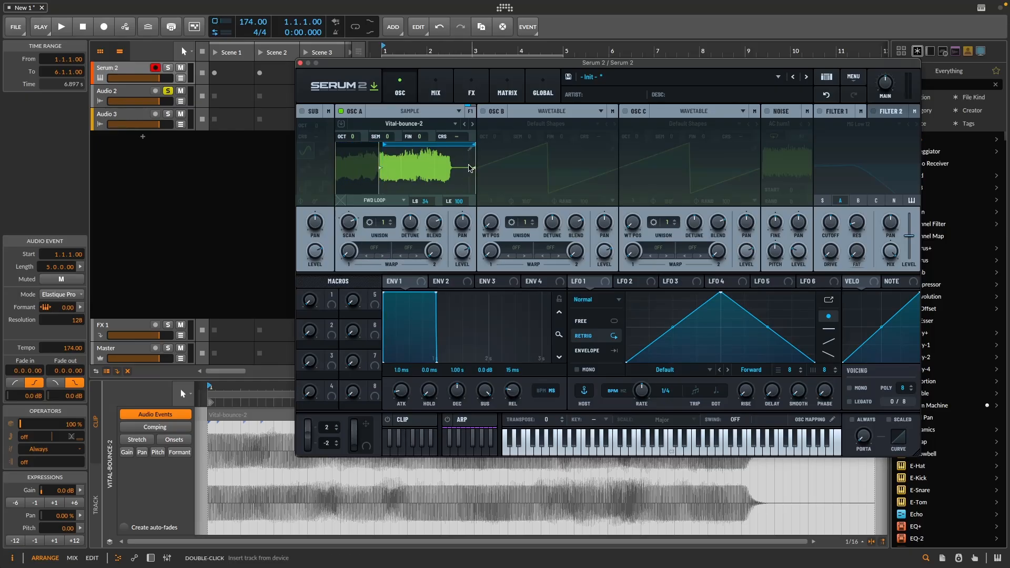
left_click_drag(471, 168, 397, 175)
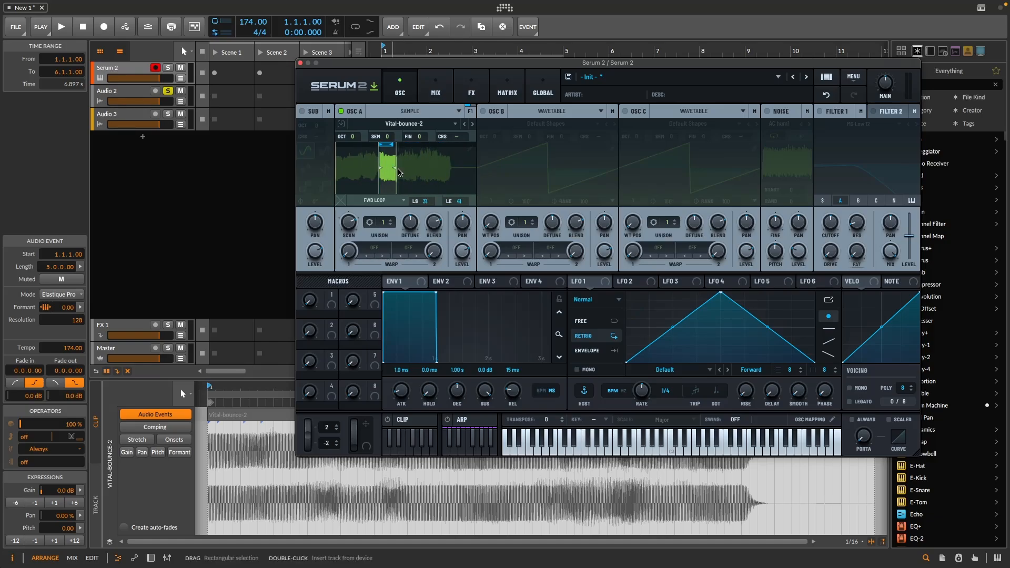
Raise oscillator A's loop crossfade and move the loop region toward the end of the sample.
left_click_drag(343, 202, 346, 199)
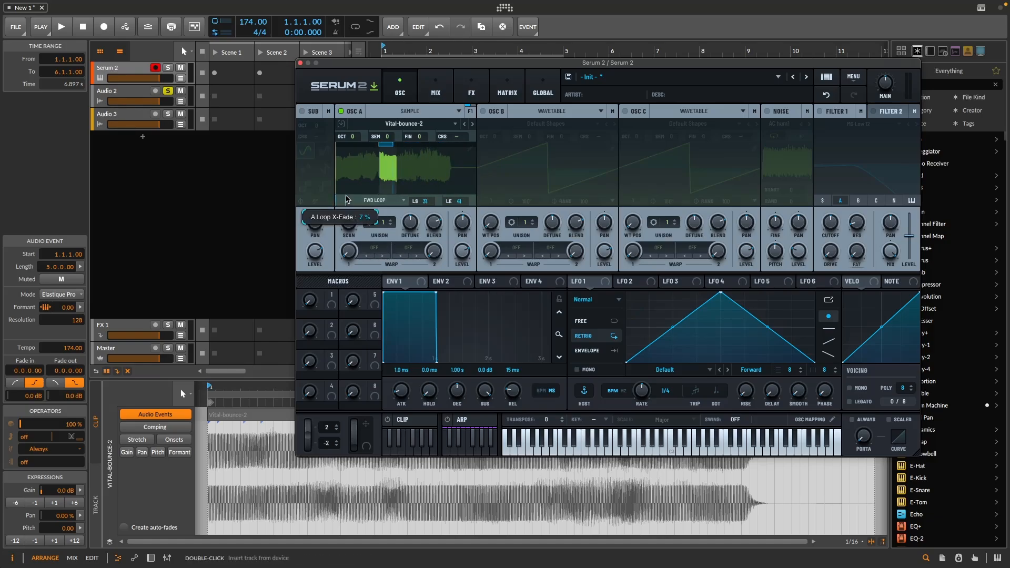
left_click_drag(370, 163, 392, 116)
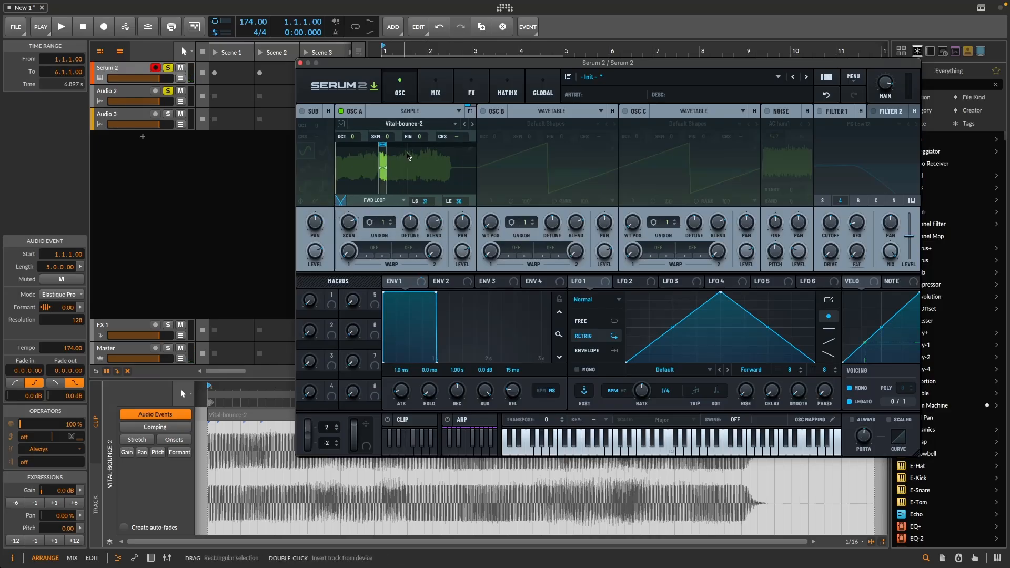
left_click_drag(383, 145, 397, 171)
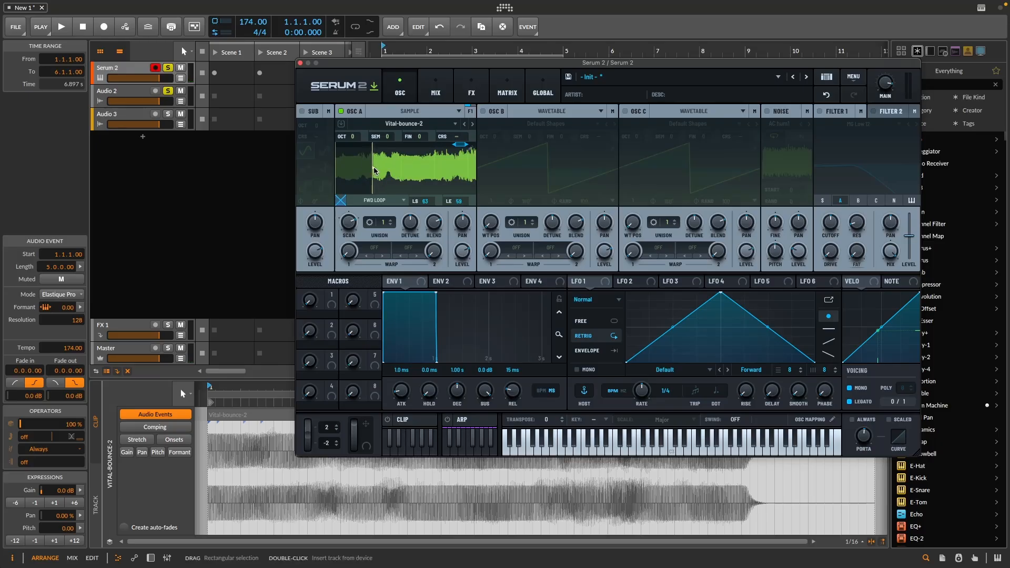
Move oscillator A's sample start point later, closer to the loop region.
mouse_move(377, 172)
left_mouse_down()
mouse_move(449, 169)
mouse_move(397, 189)
left_mouse_up()
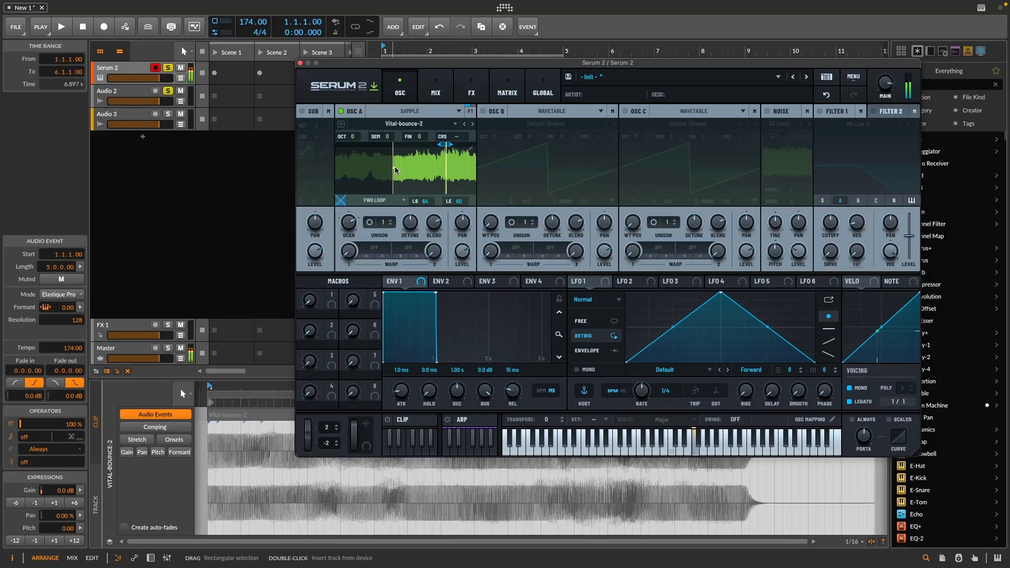
left_click_drag(396, 170, 415, 167)
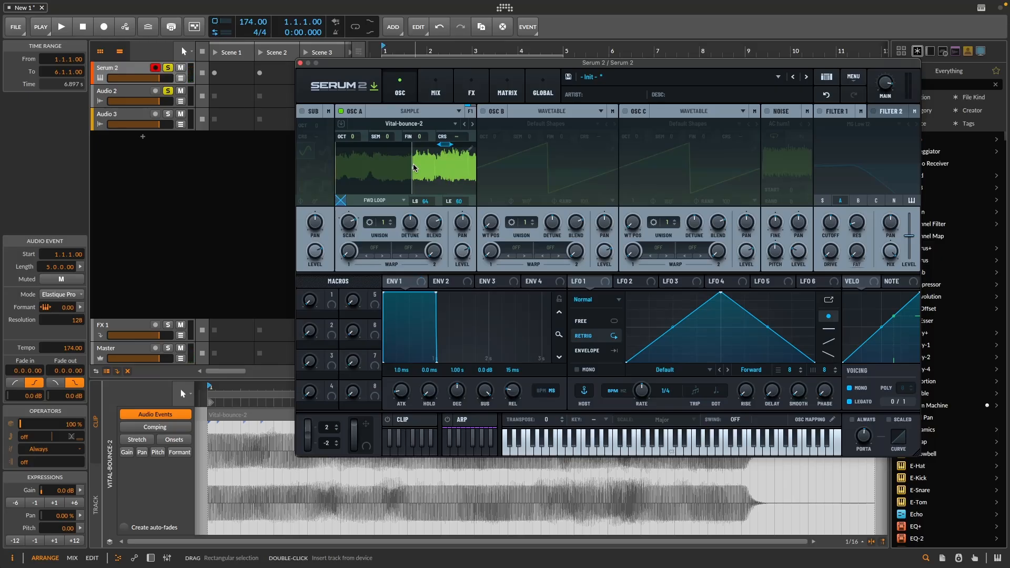
left_click(472, 88)
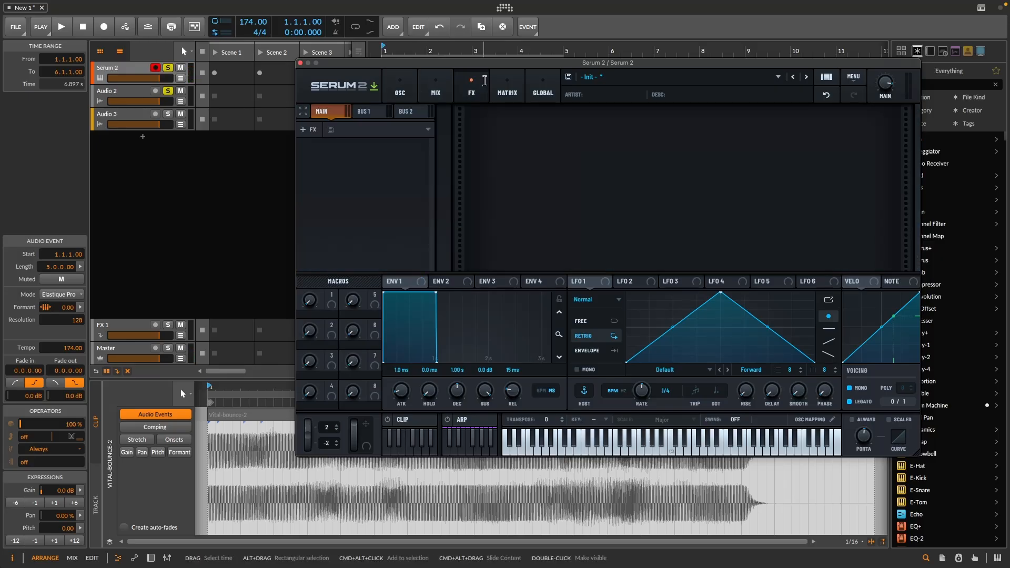
left_click(393, 93)
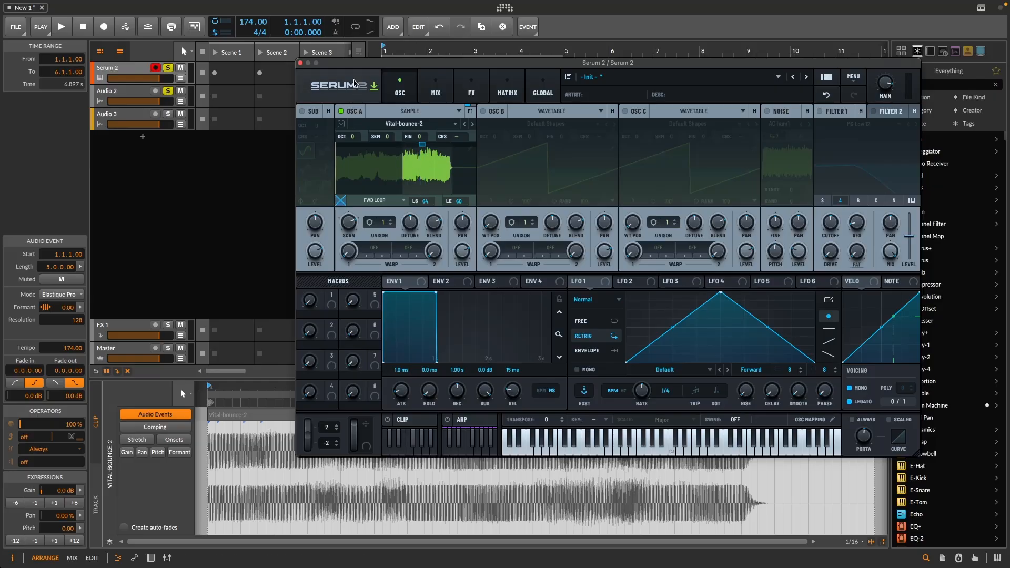
Close Serum 2, unsolo its track and load the bounced Vital-bounce-2 clip into a Sampler on a new track.
left_click(300, 63)
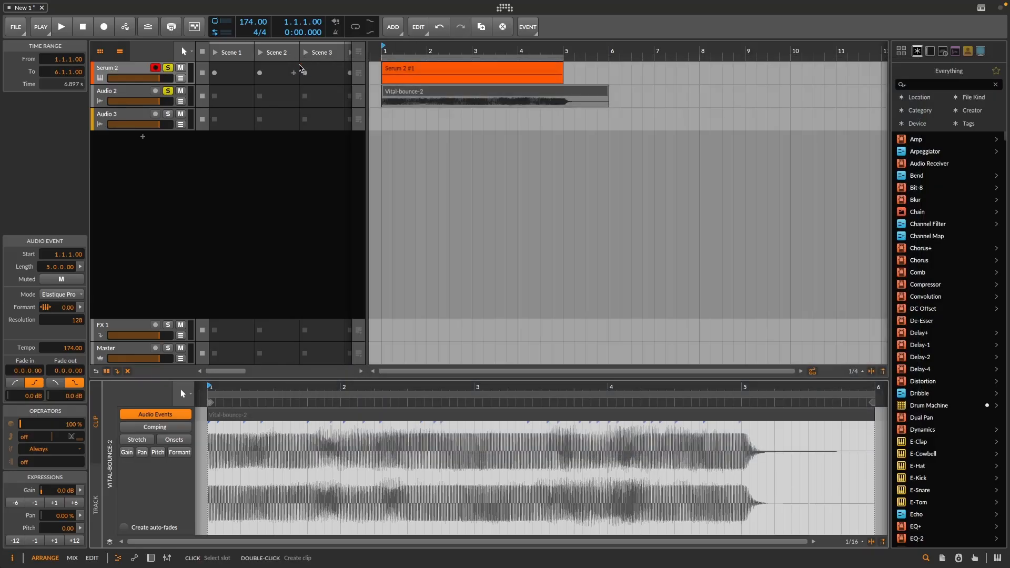
left_click(169, 68)
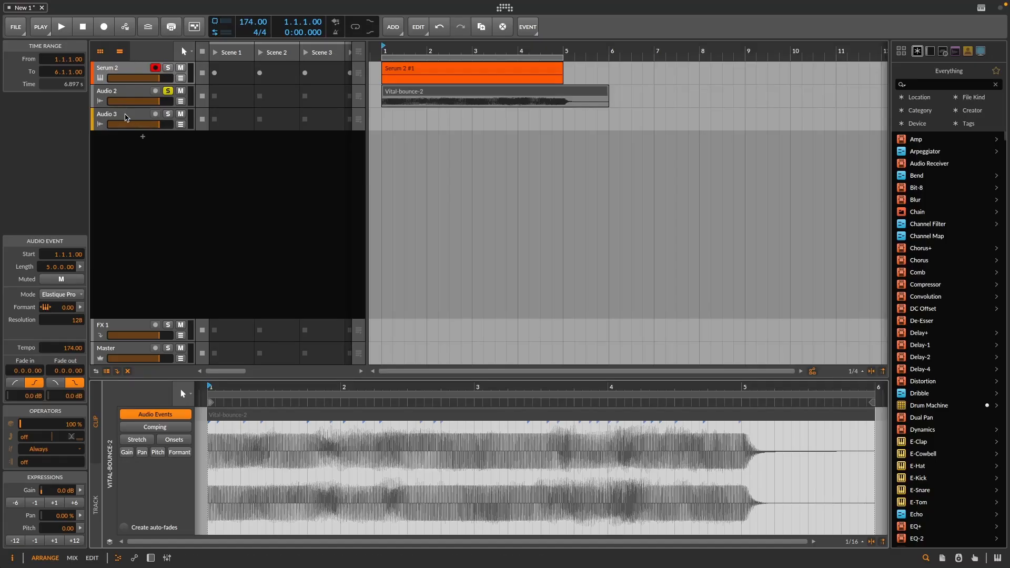
left_click(134, 97)
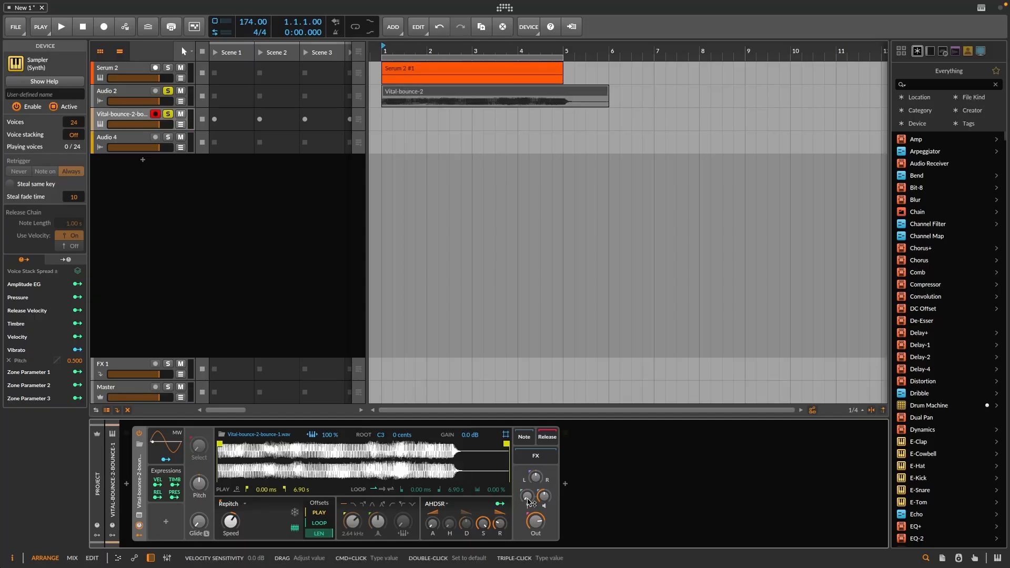
Set the Sampler's velocity sensitivity to 0 dB and trim the sample's play end to about 5.71 s.
mouse_move(528, 497)
left_mouse_down()
mouse_move(528, 476)
mouse_move(528, 498)
left_mouse_up()
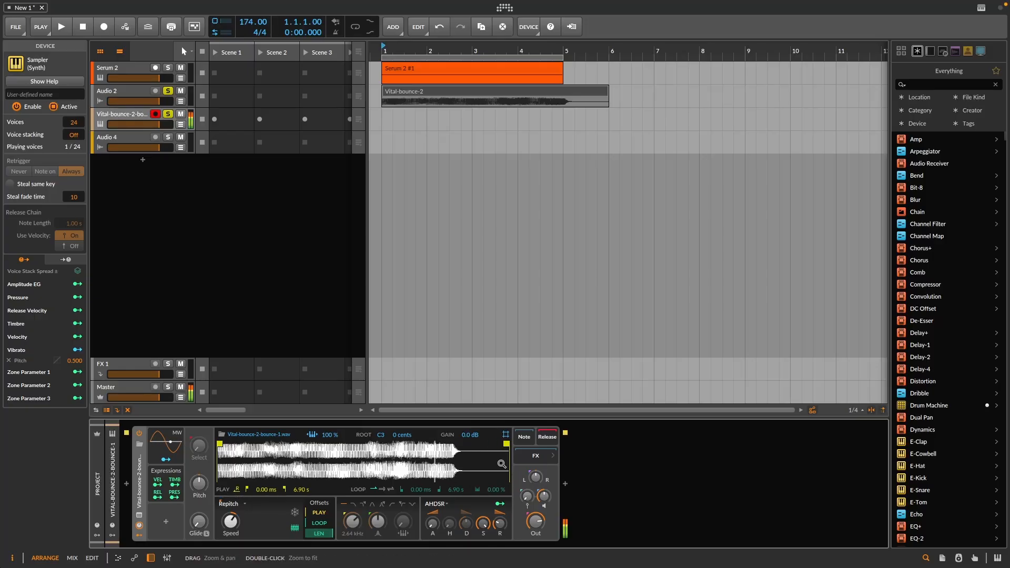
left_click_drag(507, 444, 456, 444)
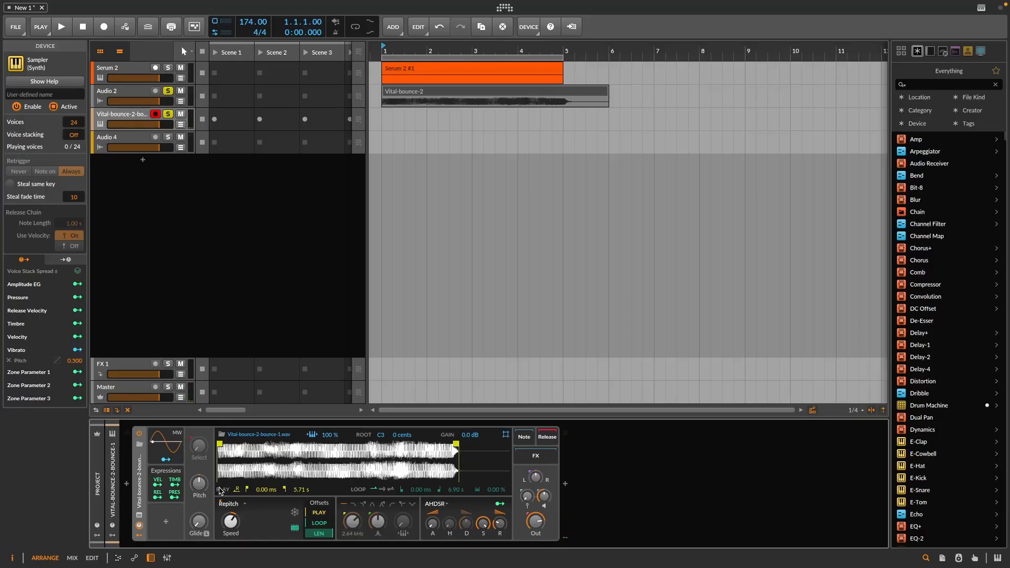
Loop the Sampler's sample over a short section at its start with a 100% loop crossfade.
left_click(236, 490)
left_click(383, 490)
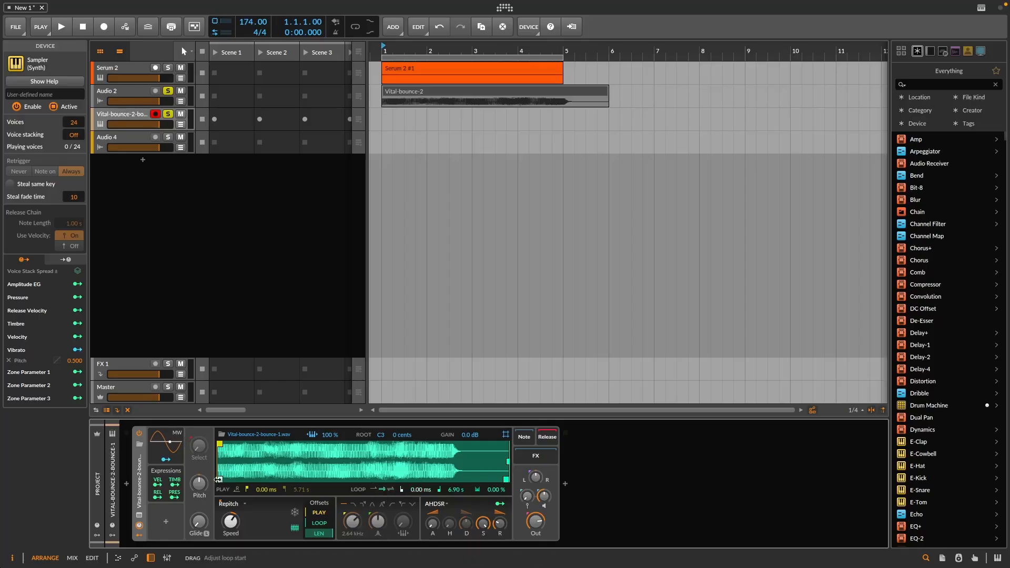
mouse_move(312, 525)
left_mouse_down()
mouse_move(312, 509)
mouse_move(319, 542)
left_mouse_up()
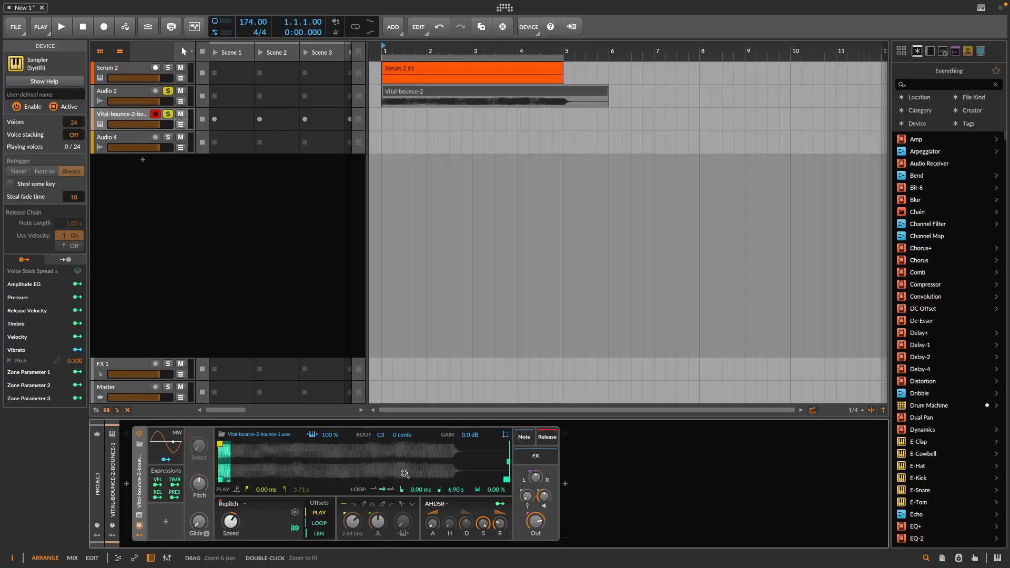
left_click_drag(494, 489, 495, 463)
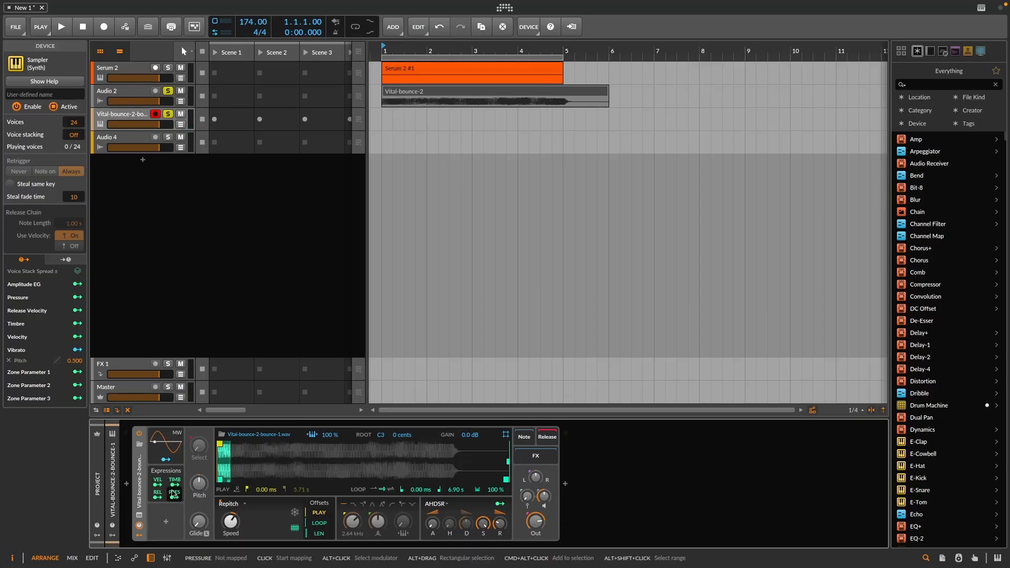
Try shifting the short loop through the sample with the loop offset, and raise the Sampler's glide.
mouse_move(319, 523)
left_mouse_down()
mouse_move(319, 503)
mouse_move(312, 528)
left_mouse_up()
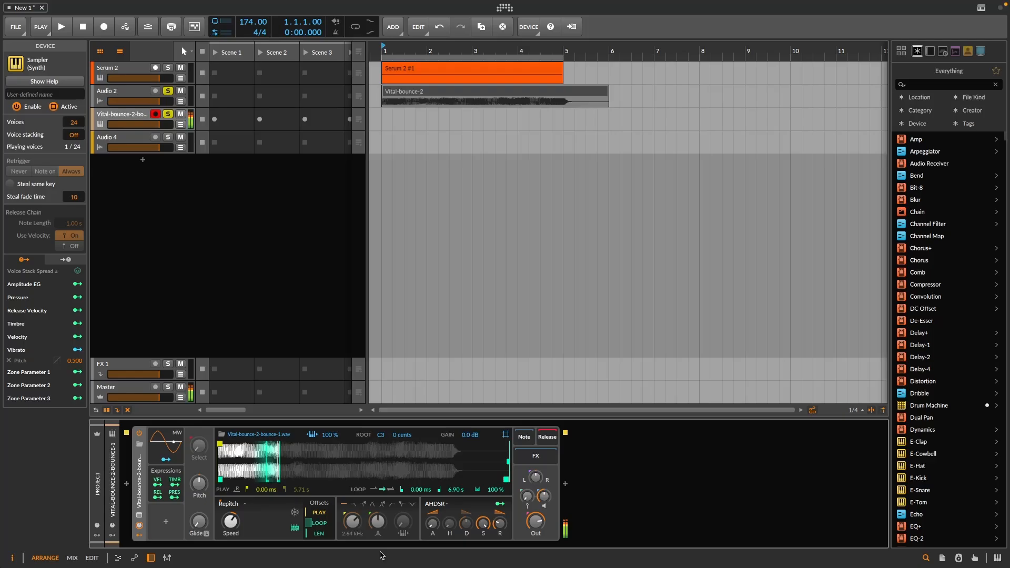
left_click_drag(199, 522, 199, 474)
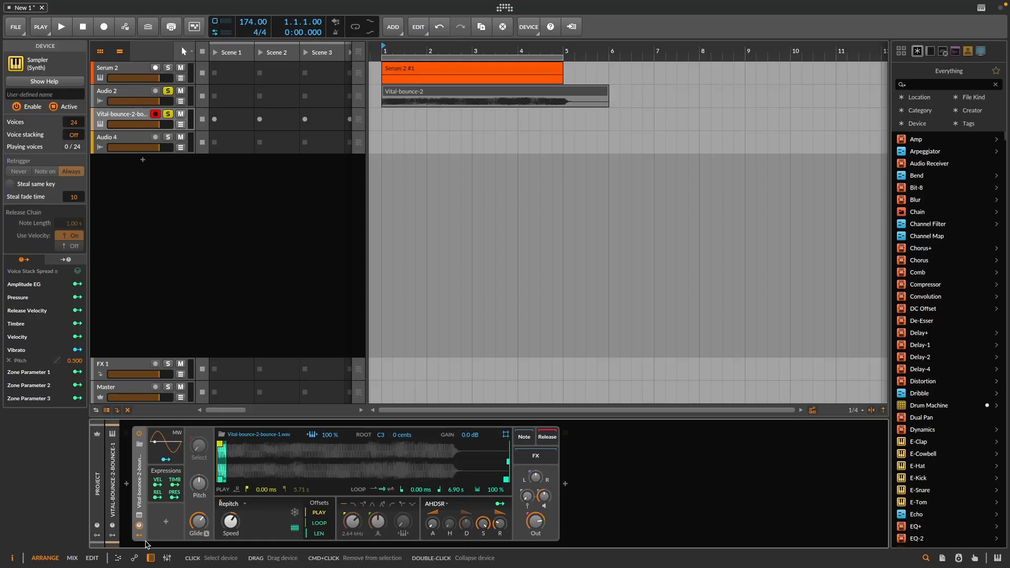
Add a Macro modulator to the Sampler and map it to the play and loop offsets, each with an amount of 1.000.
left_click(167, 523)
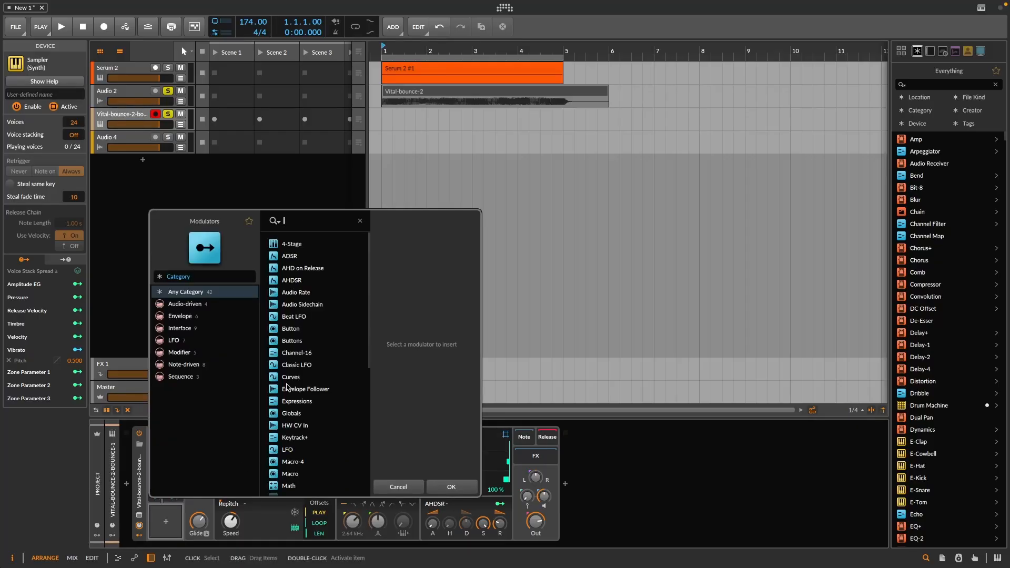
double_click(298, 473)
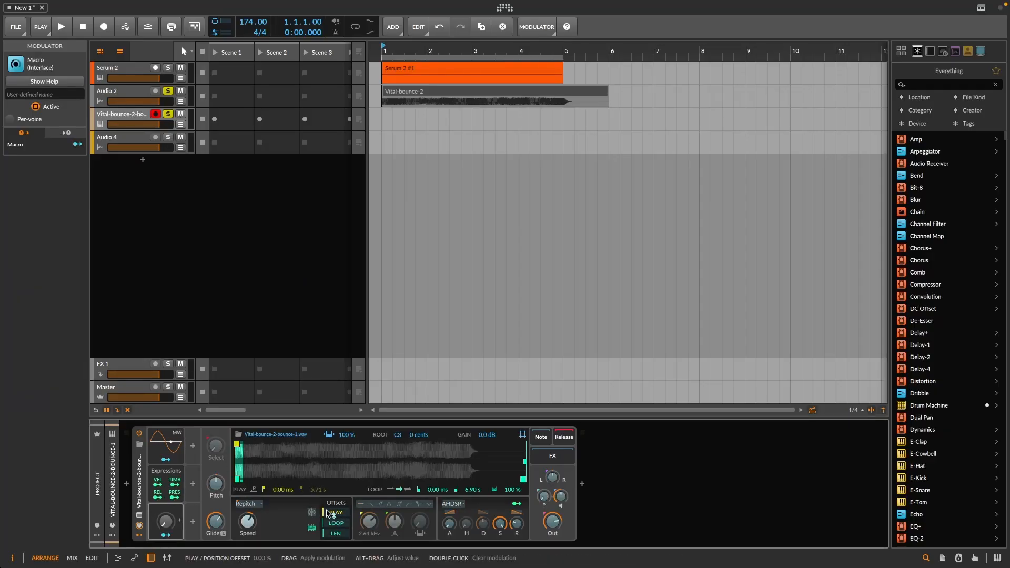
left_click_drag(329, 513, 329, 453)
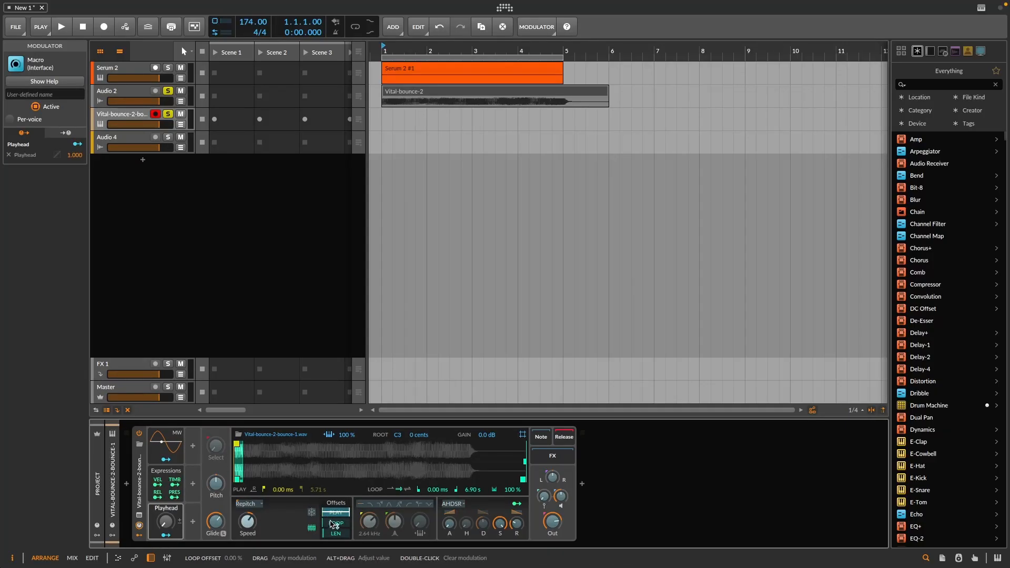
left_click_drag(332, 524, 332, 463)
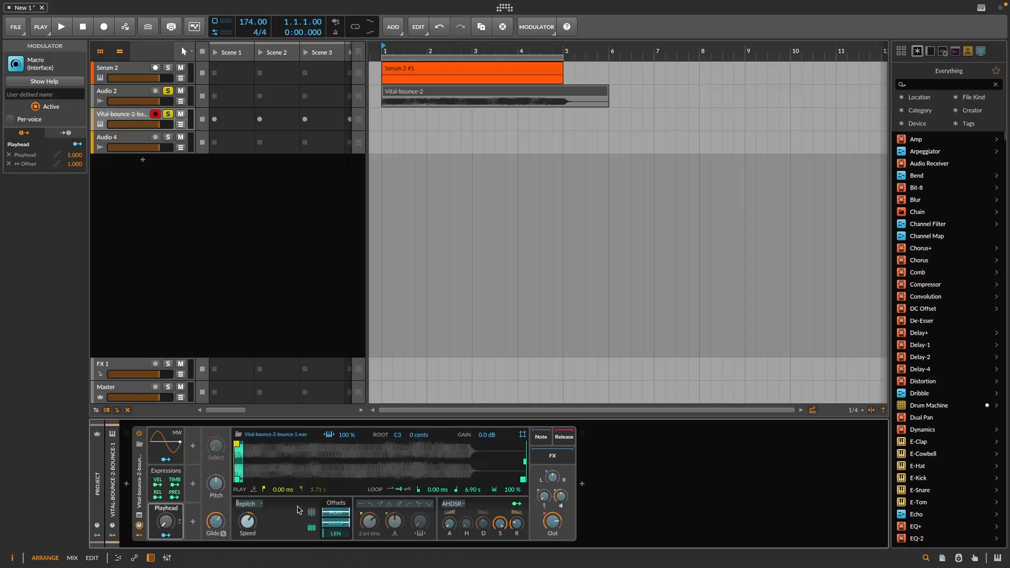
left_click(166, 535)
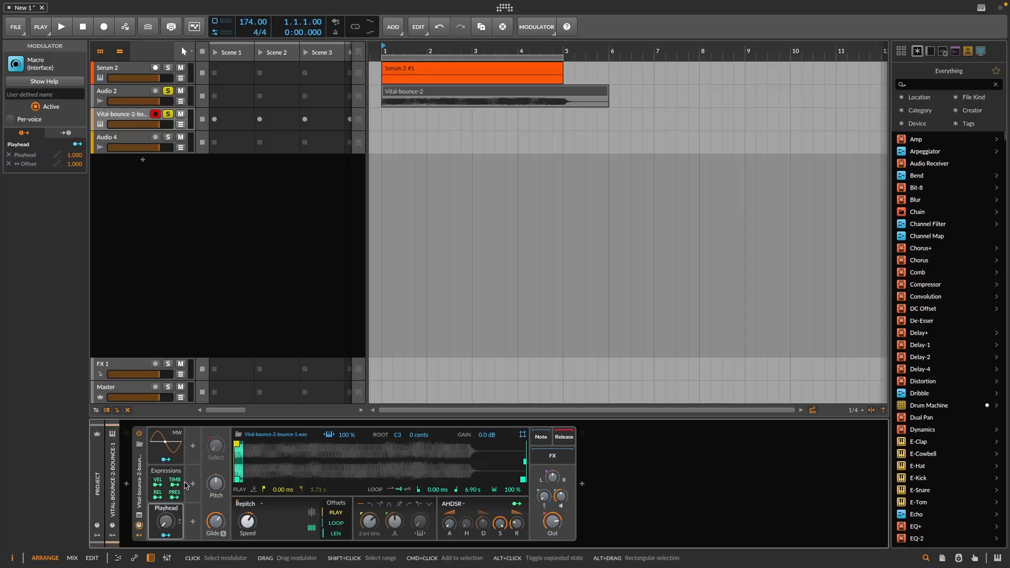
Sweep the looped section through the sample with the Playhead macro, ending at about 58.5%, and fine-tune the glide.
mouse_move(168, 523)
left_mouse_down()
mouse_move(168, 502)
mouse_move(168, 533)
mouse_move(168, 516)
left_mouse_up()
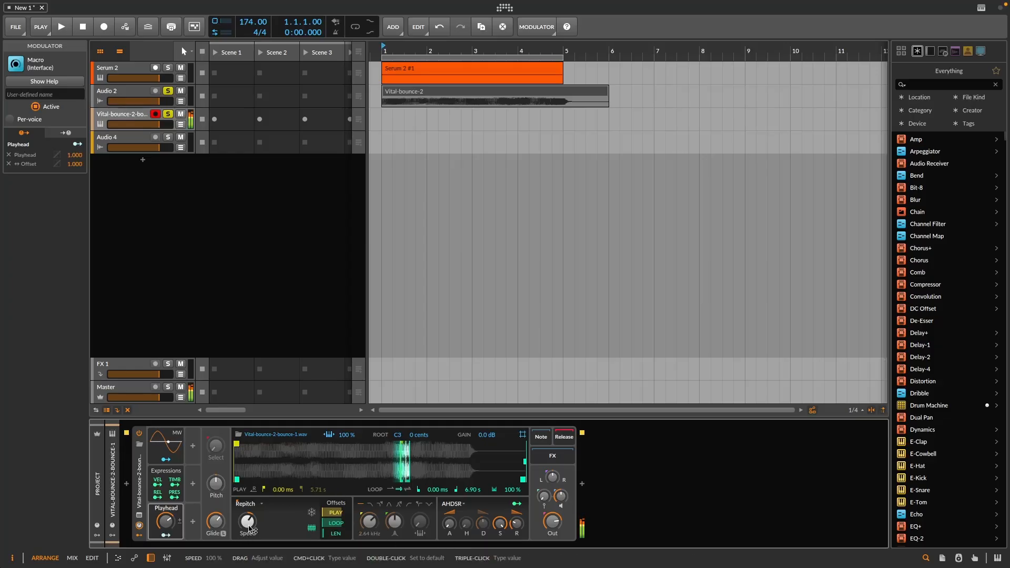
left_click_drag(215, 521, 214, 521)
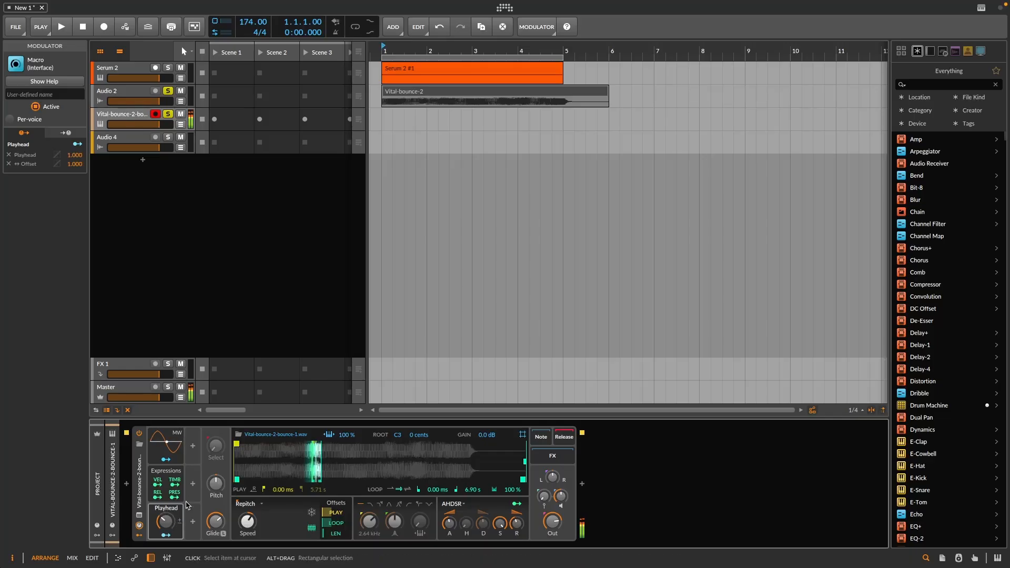
left_click_drag(167, 526, 167, 509)
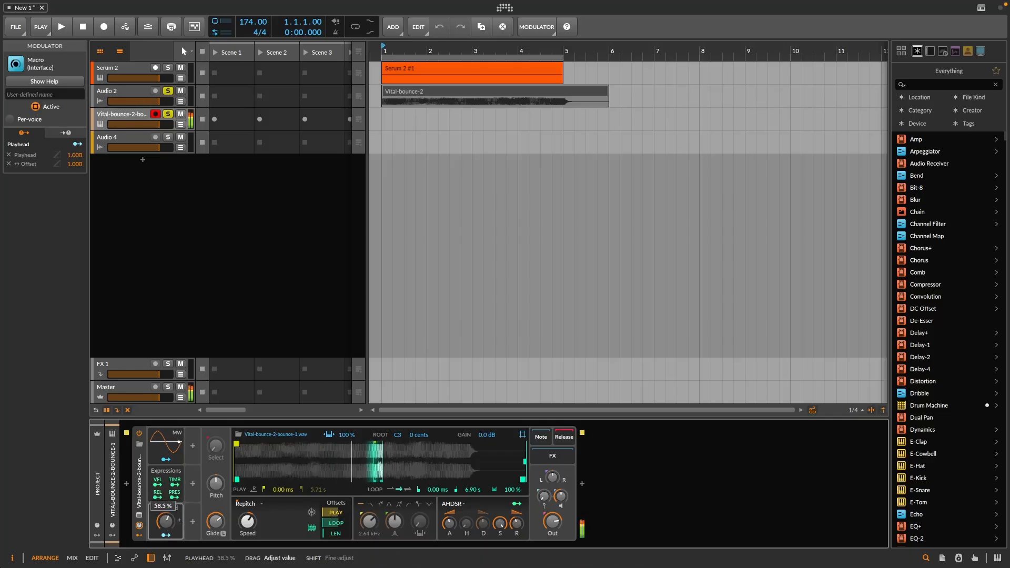